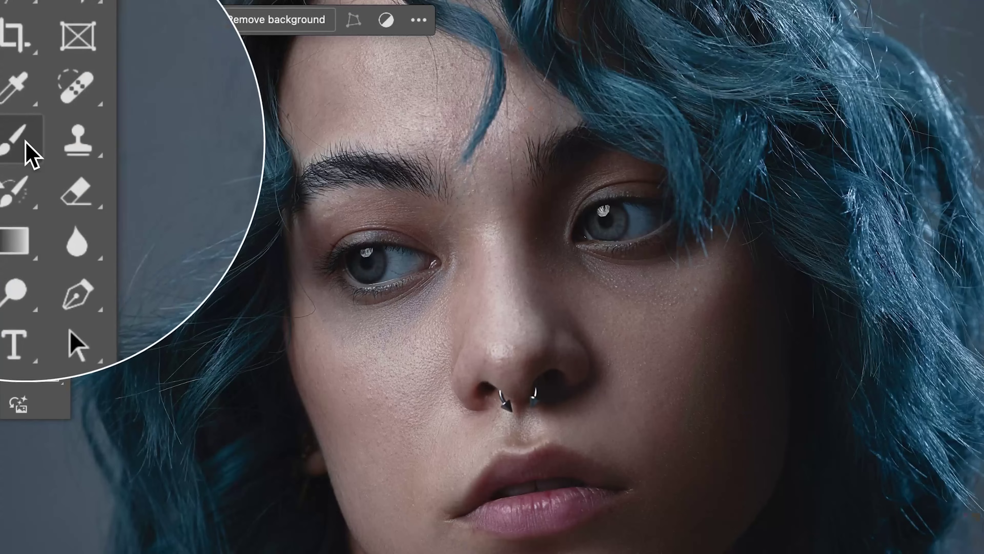
Recolour the blue hair green by shifting the Cyans hue in a Hue/Saturation adjustment, and brush over the eyes to refine its mask
left_click(29, 154)
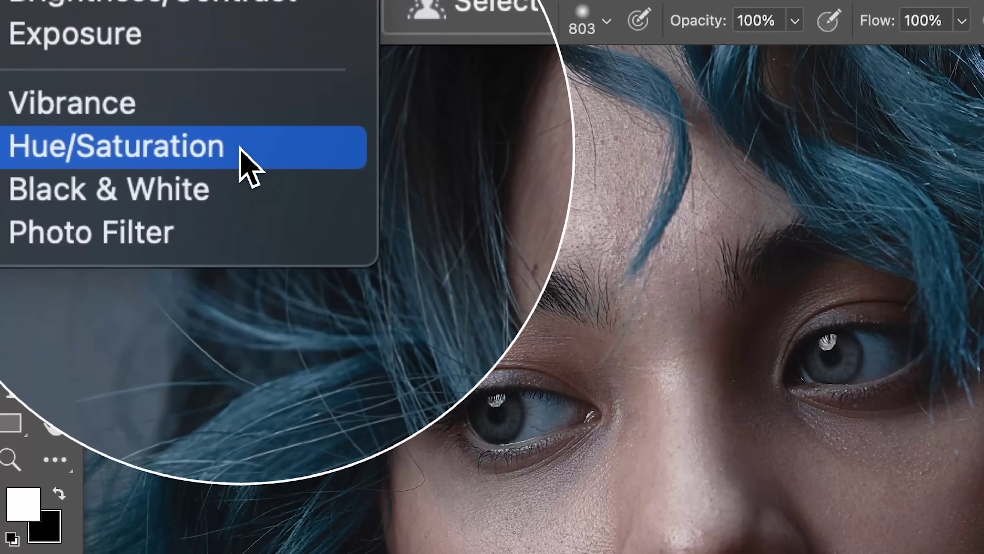
left_click(248, 162)
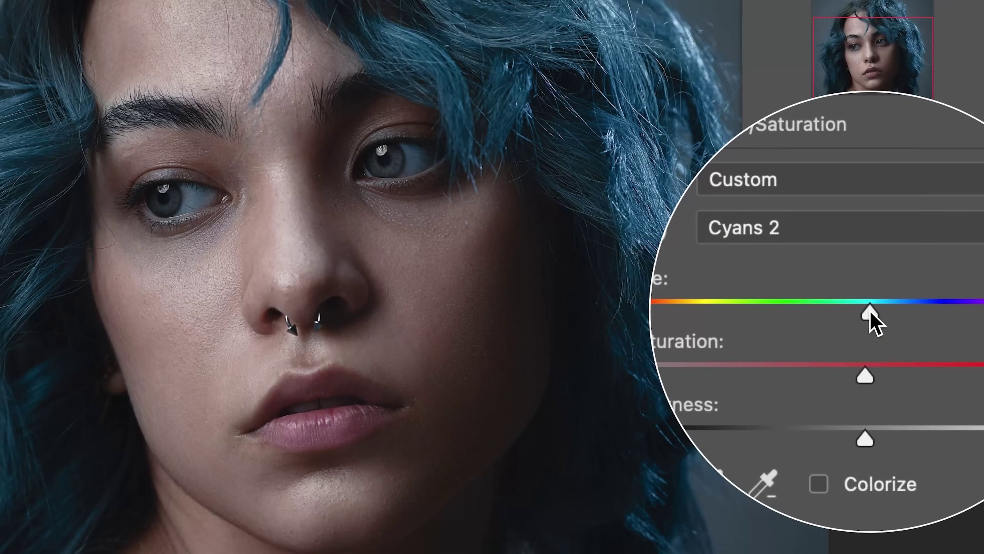
mouse_move(867, 304)
left_mouse_down()
mouse_move(908, 314)
mouse_move(864, 314)
left_mouse_up()
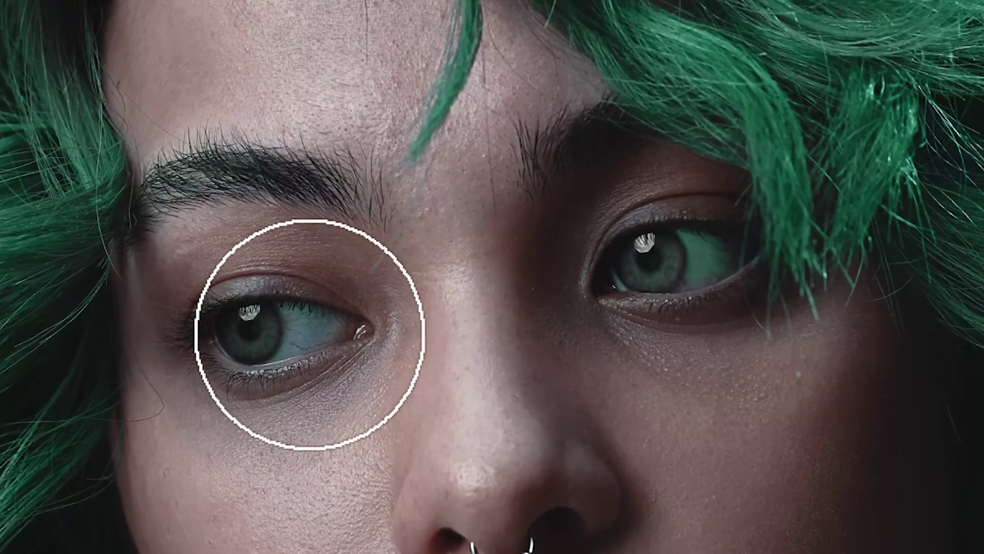
left_click_drag(429, 386, 637, 342)
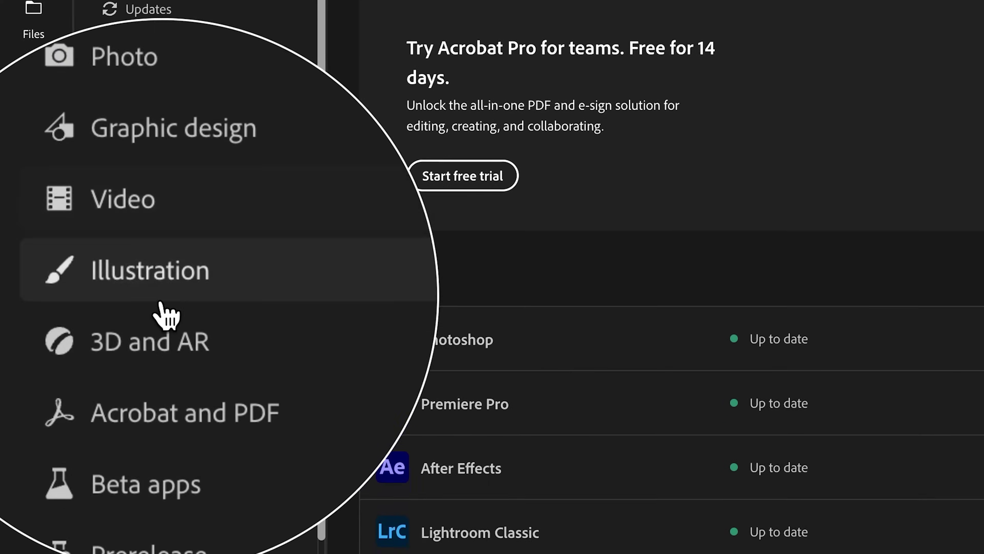
Launch Photoshop (Beta) from the beta apps in Creative Cloud
left_click(217, 368)
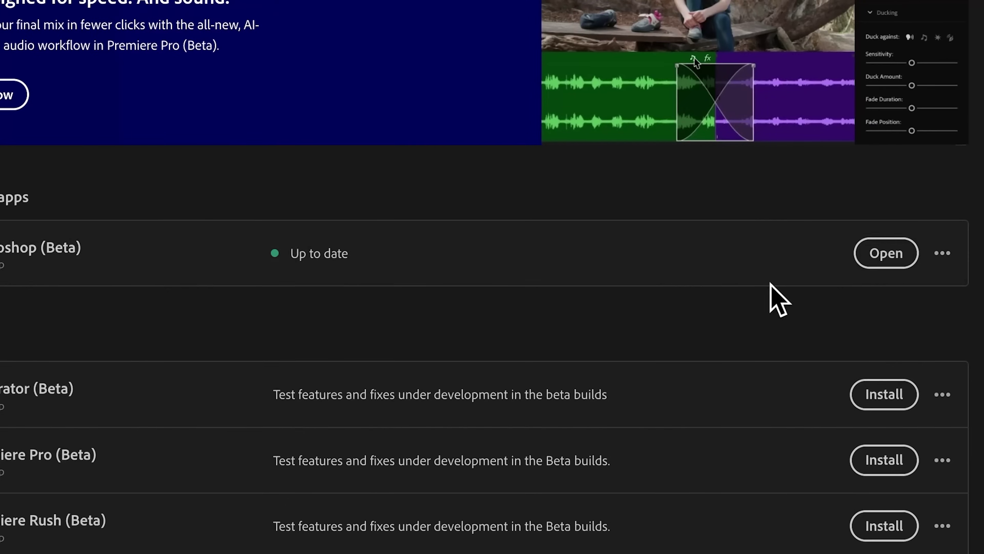
left_click(891, 266)
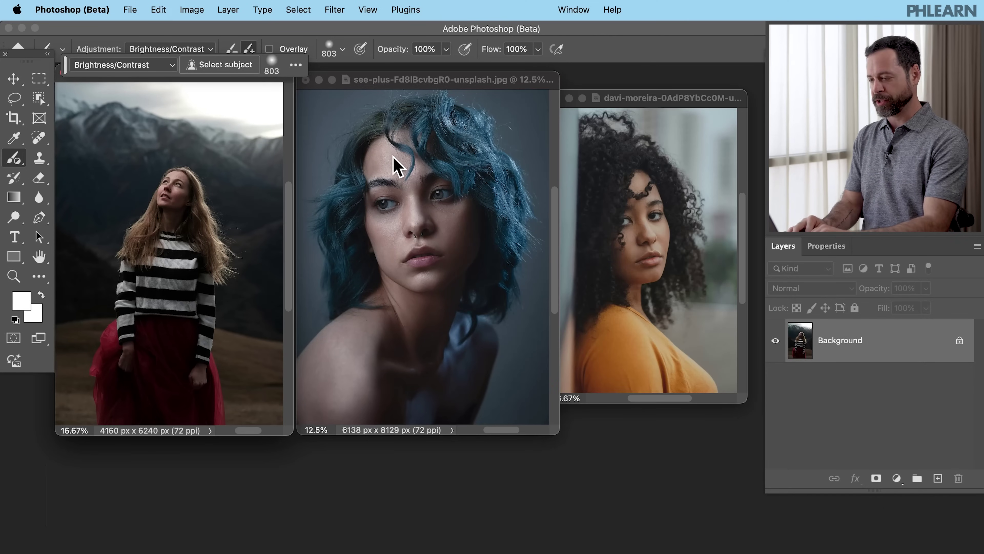
Show the photo of the woman in the striped sweater full screen and choose the Adjustment Brush with the Brightness/Contrast adjustment
key("f")
key("super+equal")
scroll(538, 291, "down", 3)
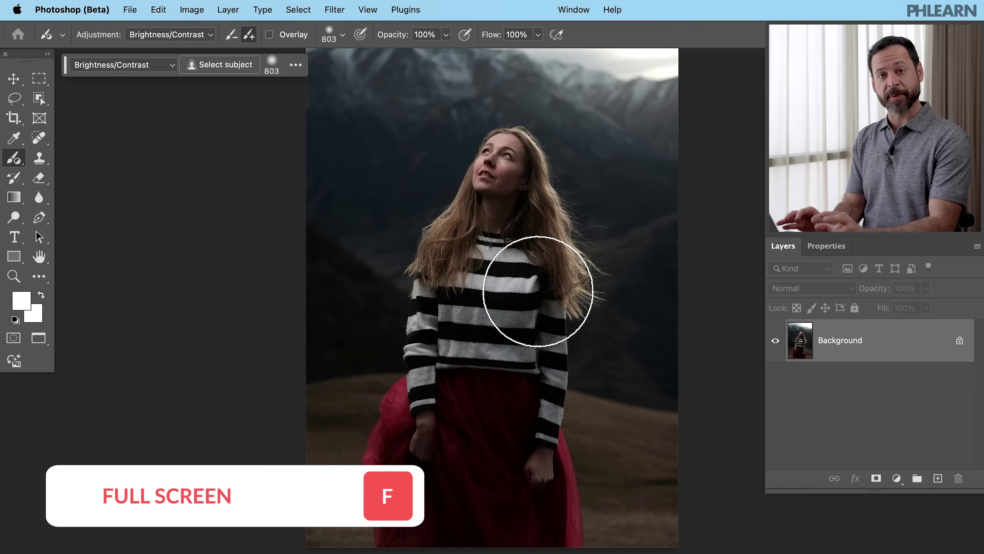
right_click(18, 163)
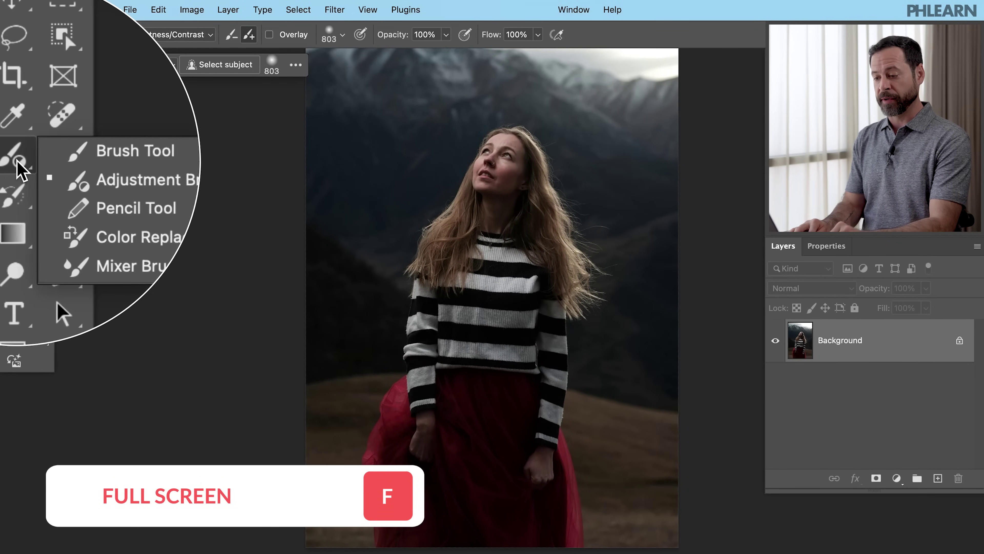
left_click(76, 176)
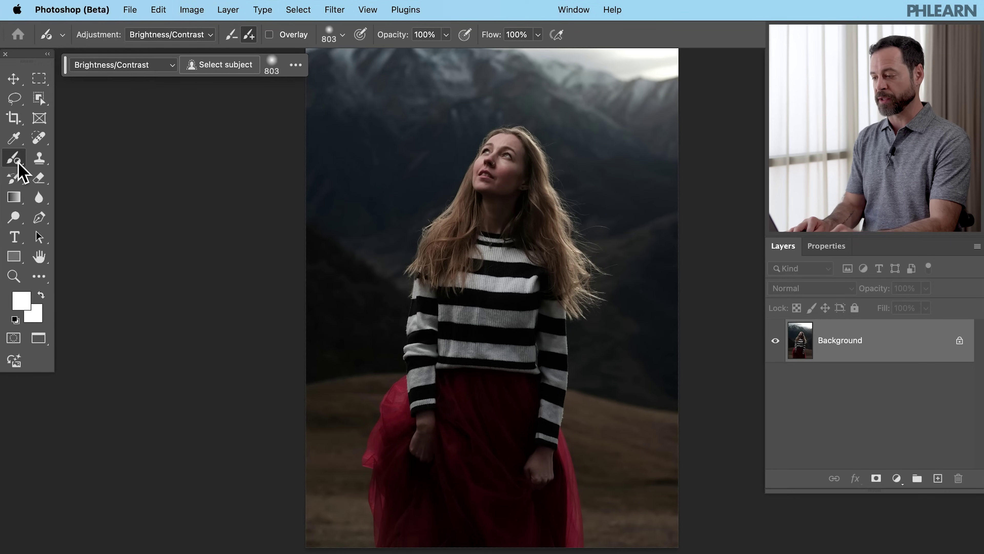
left_click(110, 69)
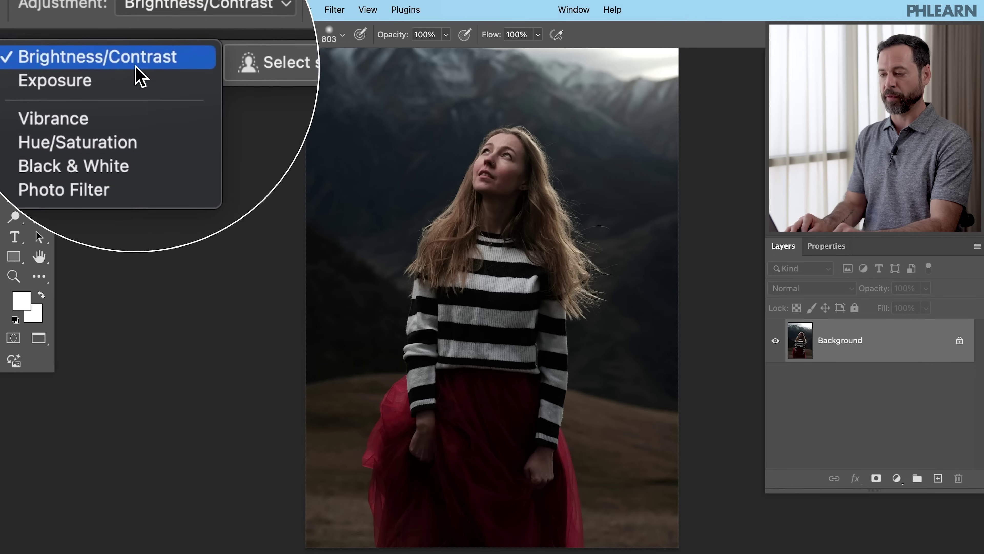
left_click(135, 64)
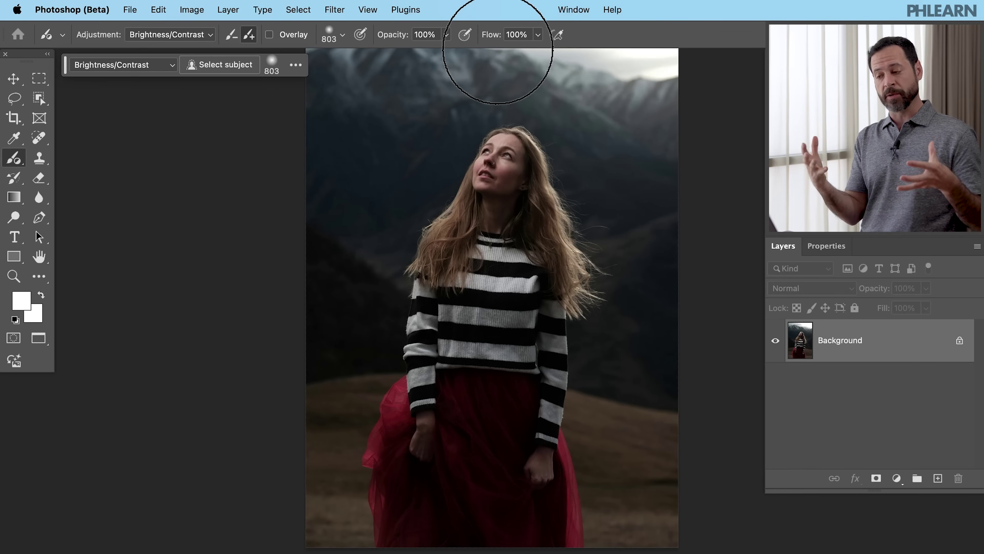
Apply the Brightness/Contrast adjustment to the automatically selected subject, with brightness 53 and contrast 0
left_click(219, 69)
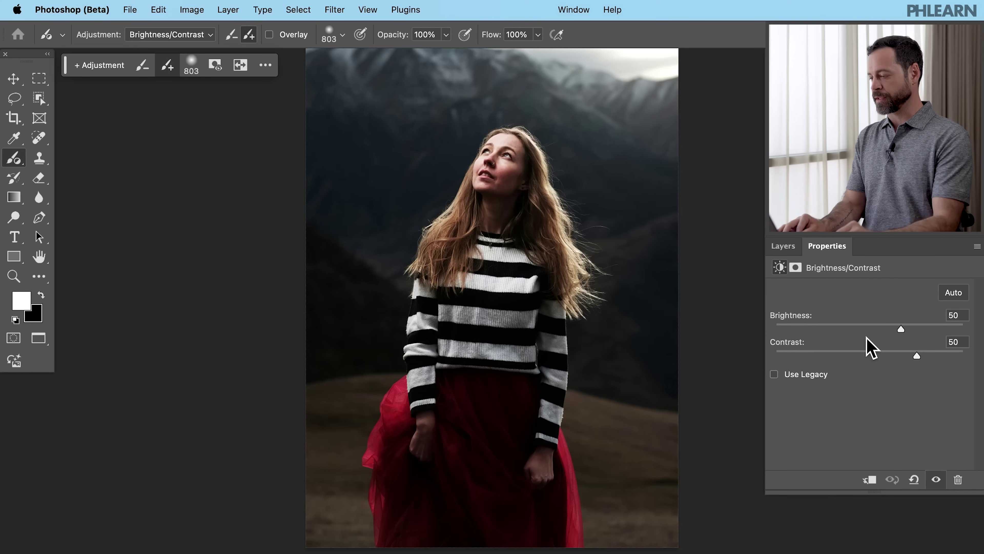
left_click_drag(906, 356, 867, 354)
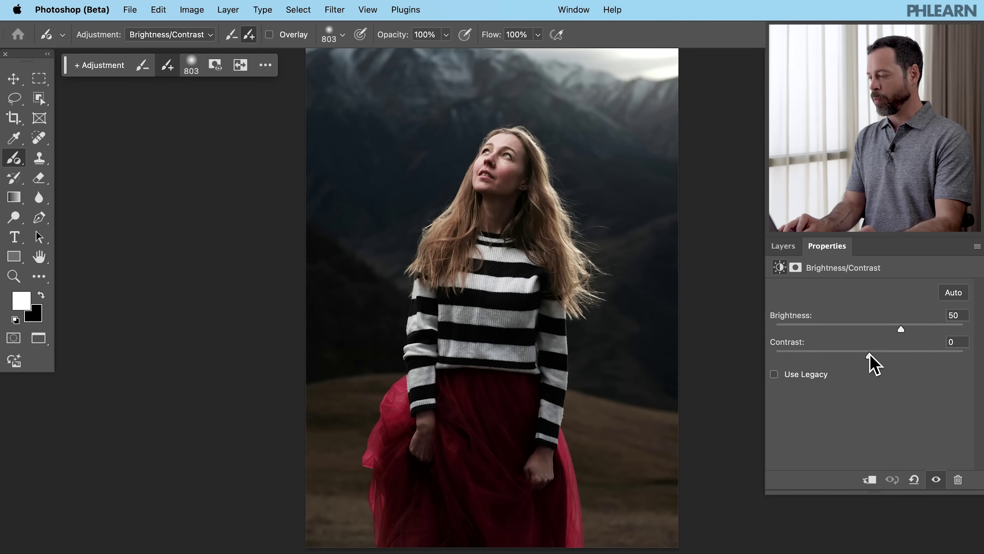
mouse_move(897, 326)
left_mouse_down()
mouse_move(859, 326)
mouse_move(904, 325)
left_mouse_up()
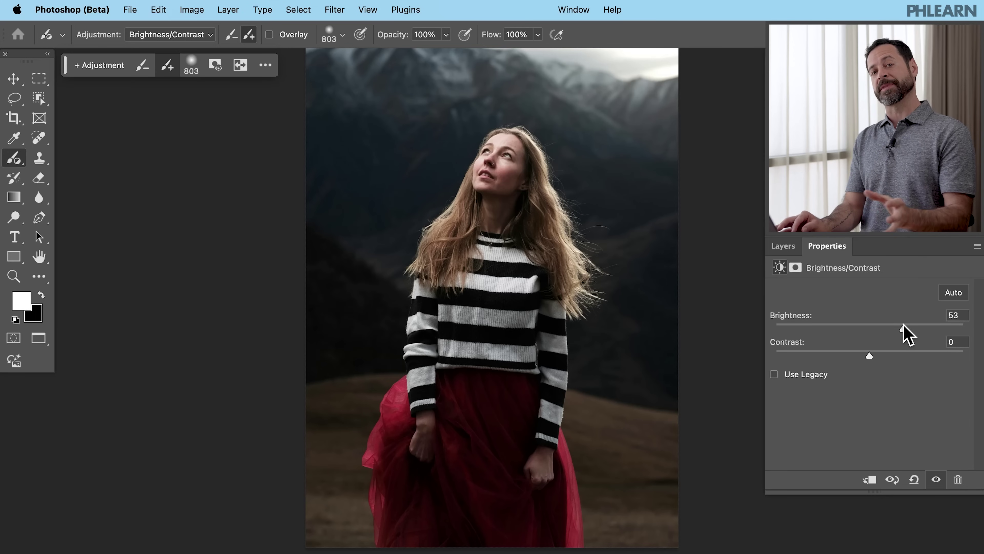
Toggle the Brightness/Contrast layer's visibility to compare the subject before and after the brightening
left_click(793, 249)
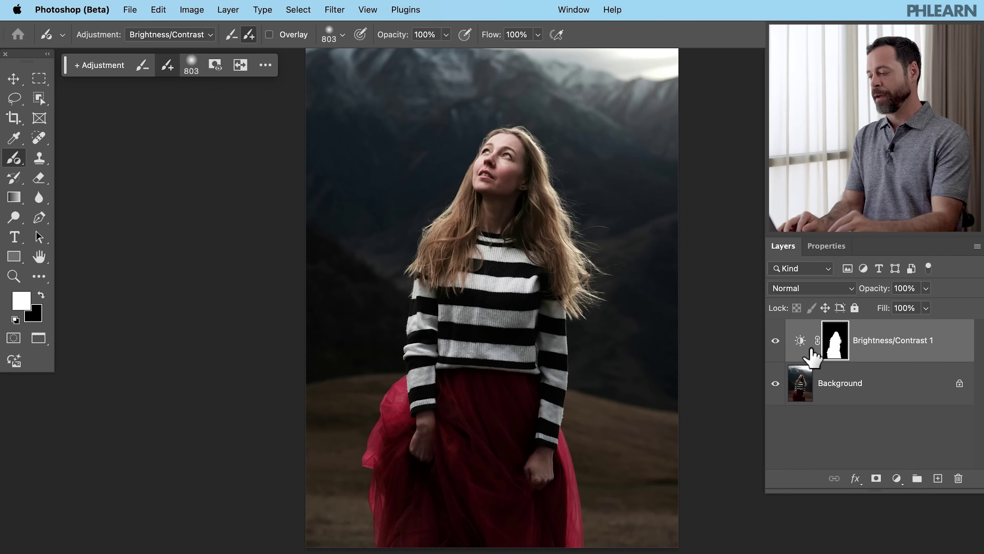
left_click(775, 340)
left_click(775, 340)
left_click(775, 341)
left_click(774, 340)
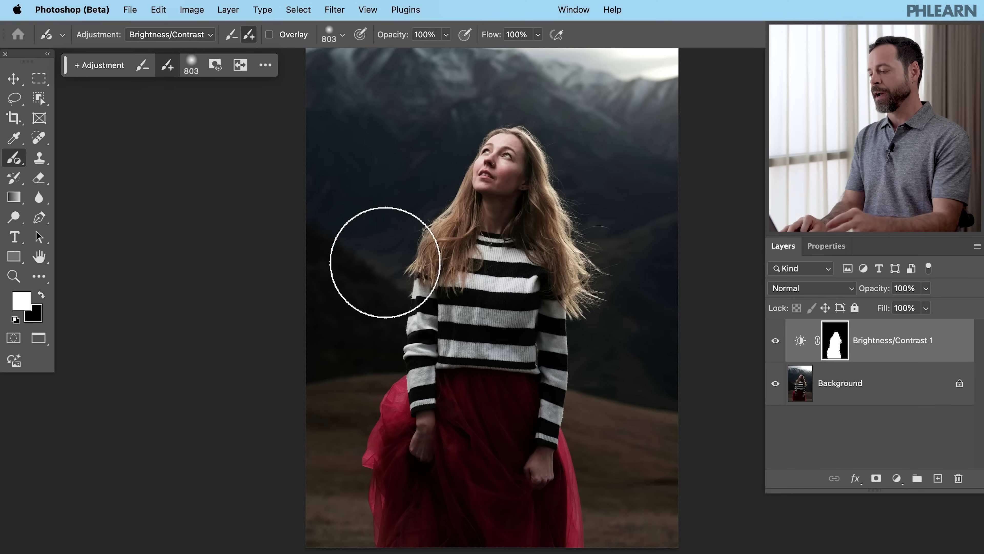
left_click(774, 341)
left_click(775, 342)
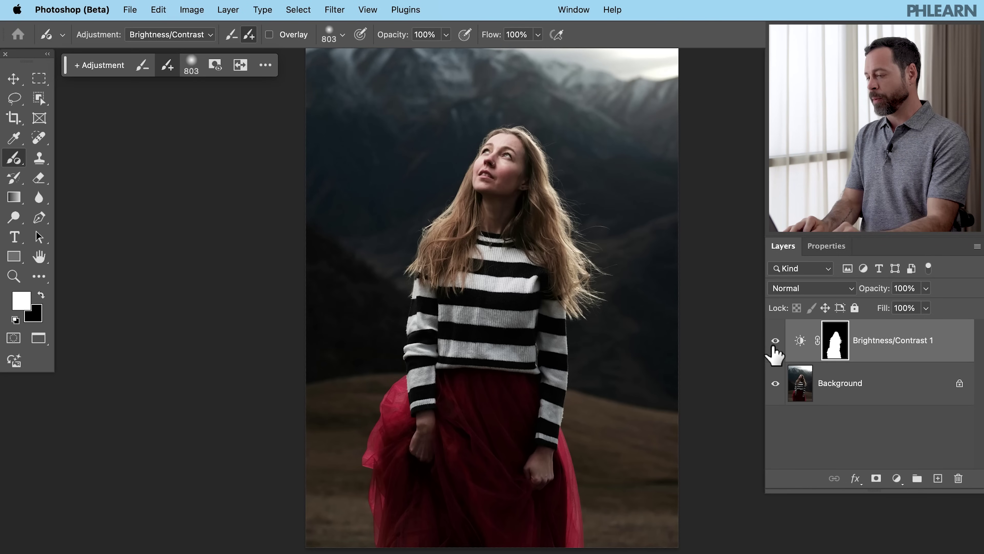
left_click(774, 346)
left_click(774, 346)
left_click(774, 347)
left_click(774, 347)
left_click(774, 347)
left_click(775, 346)
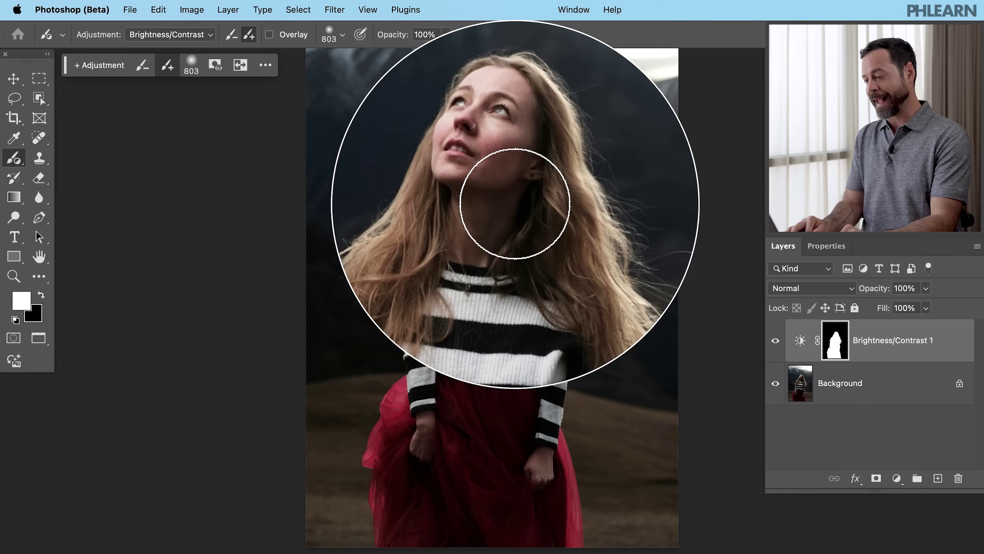
left_click(775, 341)
left_click(775, 341)
left_click(775, 342)
left_click(775, 342)
left_click(775, 341)
left_click(775, 341)
left_click(775, 341)
left_click(775, 341)
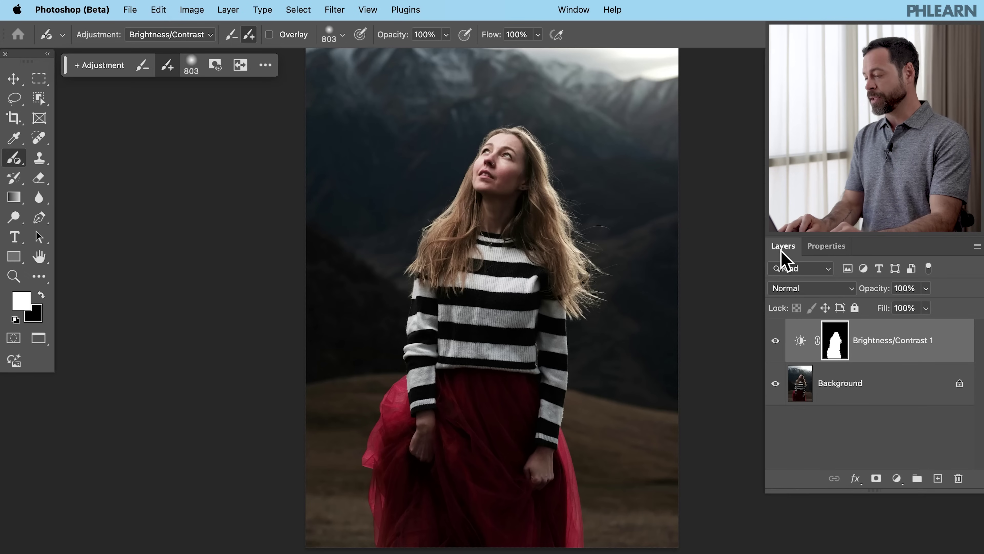
In the Brightness/Contrast layer's blending options, split the Blend If highlights of the underlying layer to 59 / 255
double_click(953, 349)
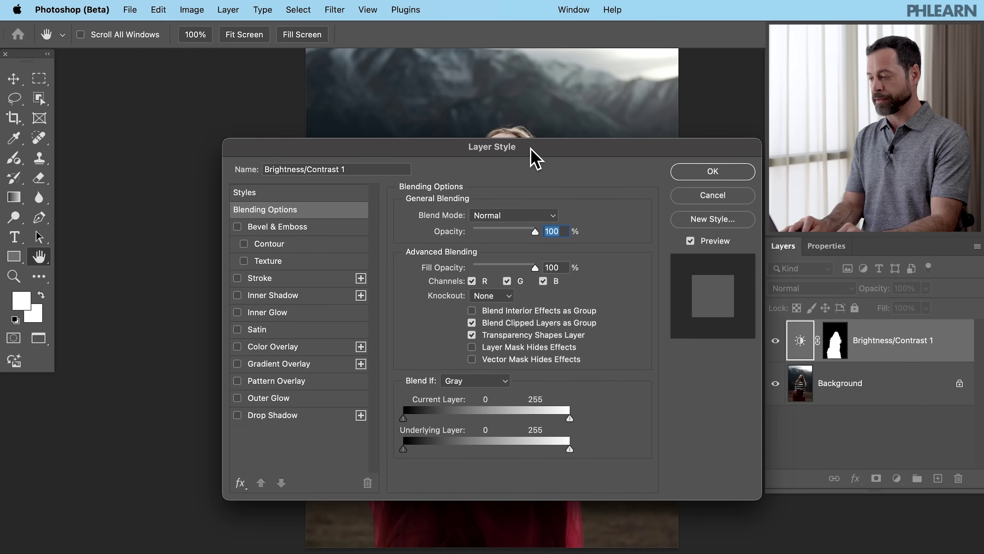
left_click(713, 195)
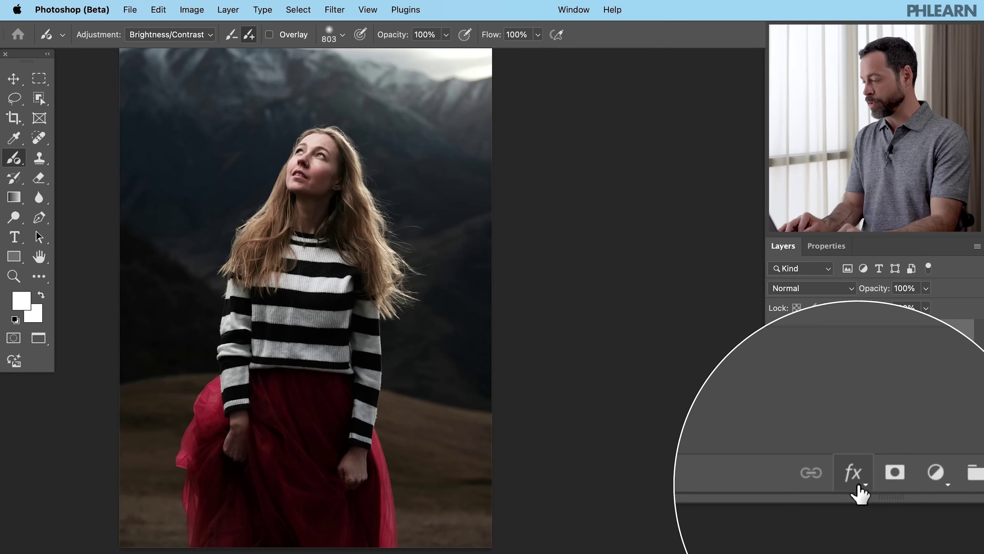
left_click(855, 478)
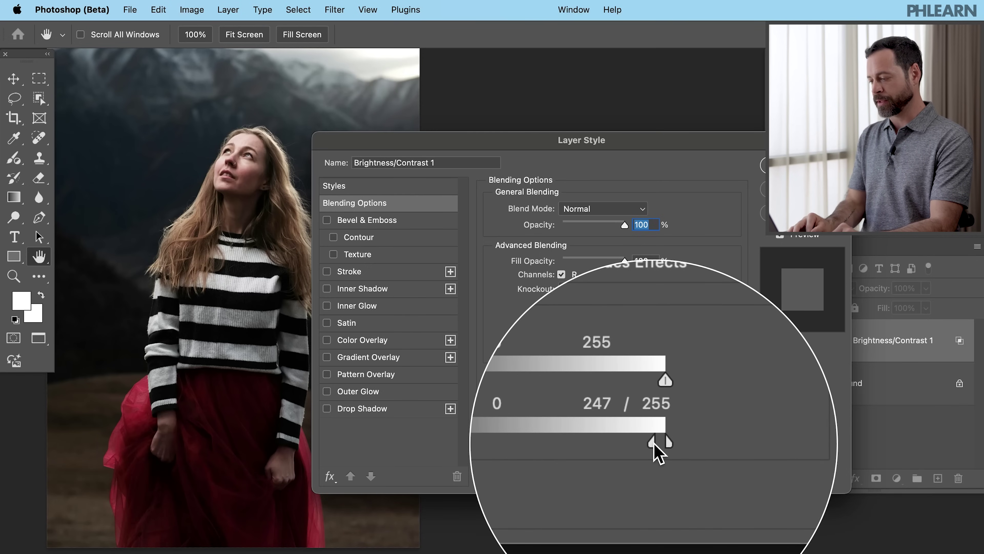
left_click_drag(654, 446, 632, 448)
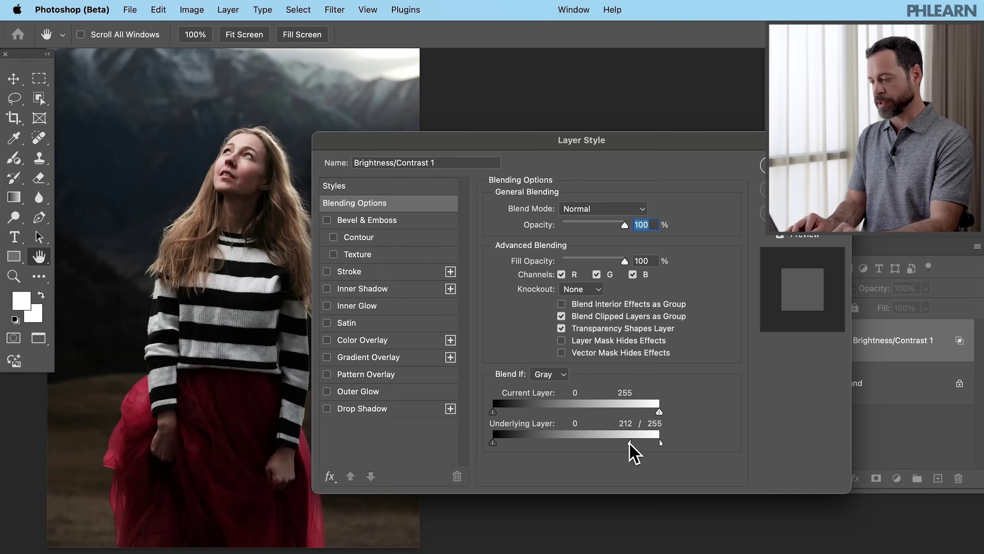
left_click_drag(629, 445, 530, 442)
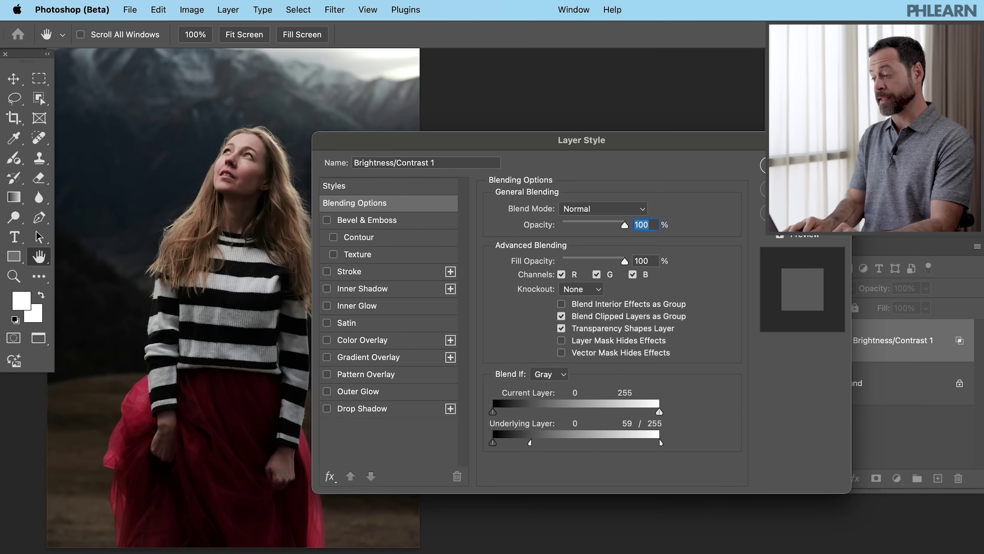
key("Return")
key("b")
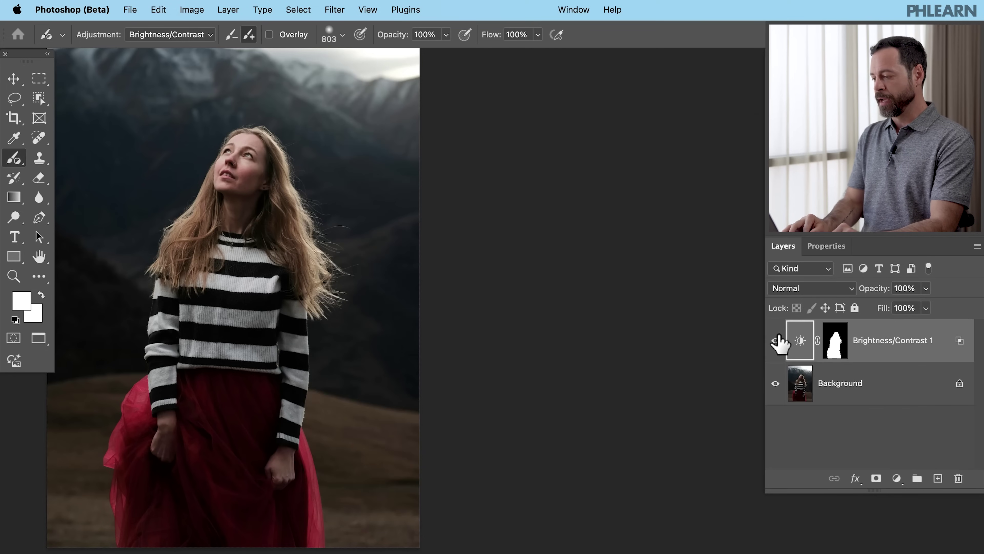
Examine the woman's hair and sweater up close with the blended Brightness/Contrast layer switched on and off
left_click(776, 341)
left_click(776, 341)
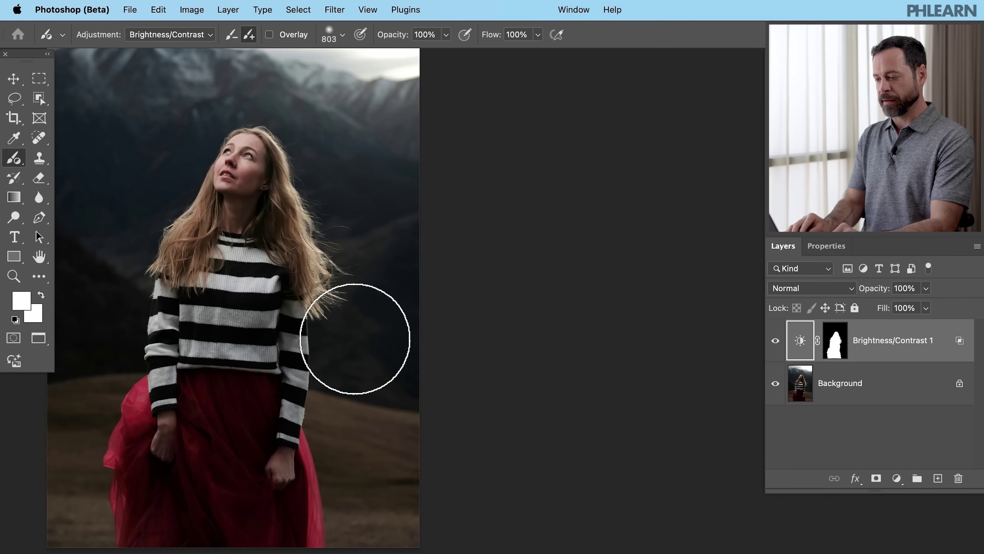
scroll(354, 338, "up", 1)
scroll(355, 338, "left", 5)
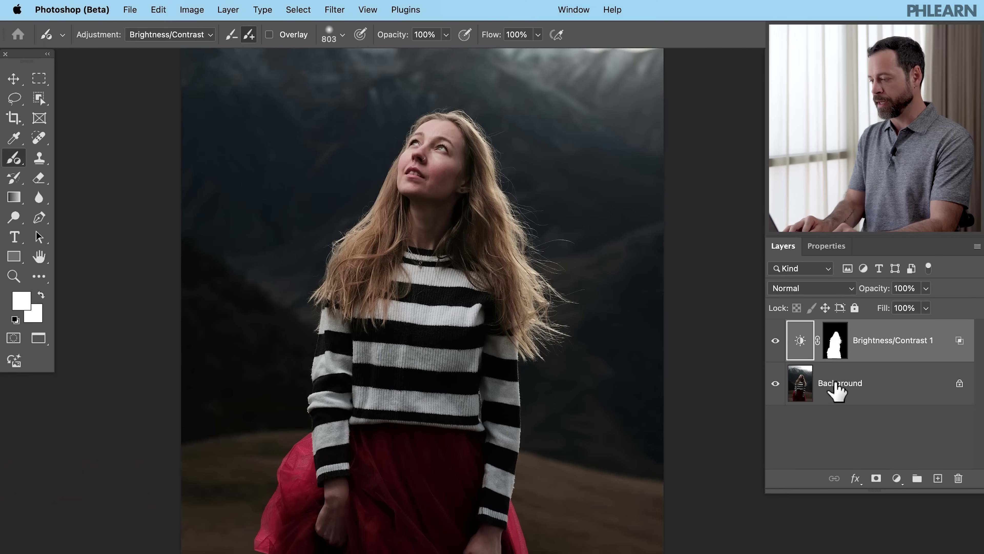
left_click(775, 341)
left_click(775, 341)
left_click(775, 341)
left_click(775, 342)
left_click(775, 341)
left_click(775, 341)
left_click(775, 342)
left_click(775, 341)
left_click(776, 342)
left_click(776, 341)
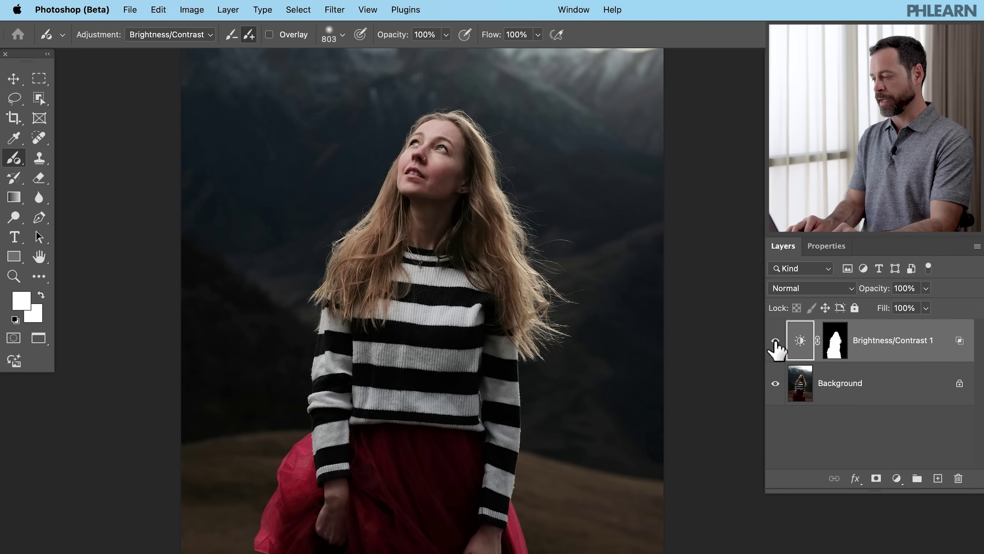
Raise the brightness of the Brightness/Contrast adjustment layer to 70 and check the effect by toggling the layer's visibility
double_click(799, 344)
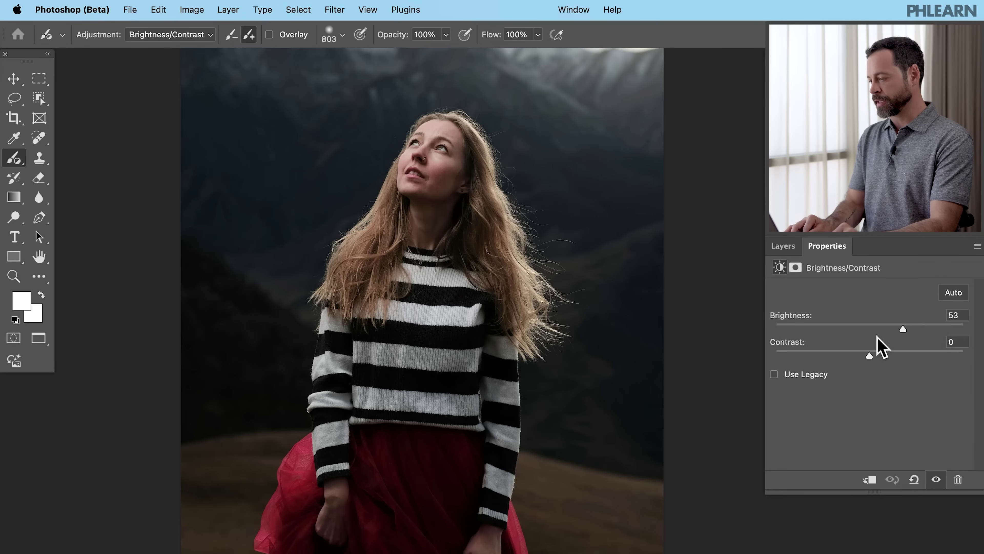
left_click_drag(910, 328, 914, 326)
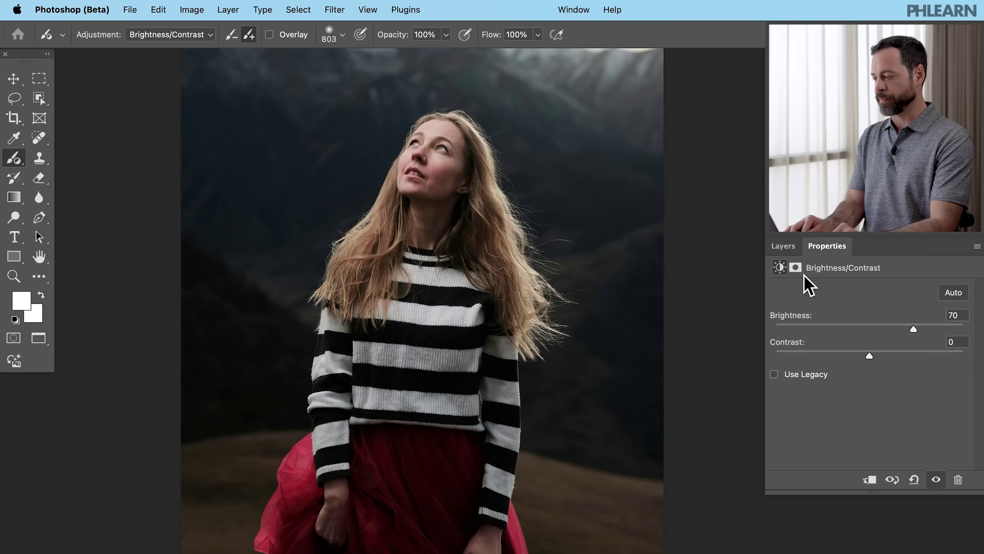
left_click(783, 247)
left_click(775, 341)
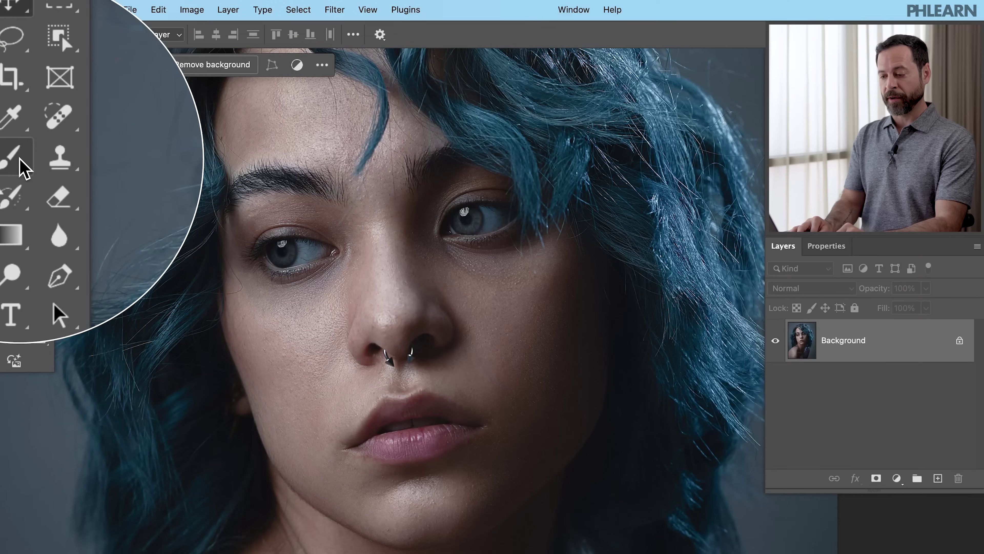
For the blue-haired portrait, choose the Adjustment Brush tool and set its adjustment to Hue/Saturation
left_click(23, 166)
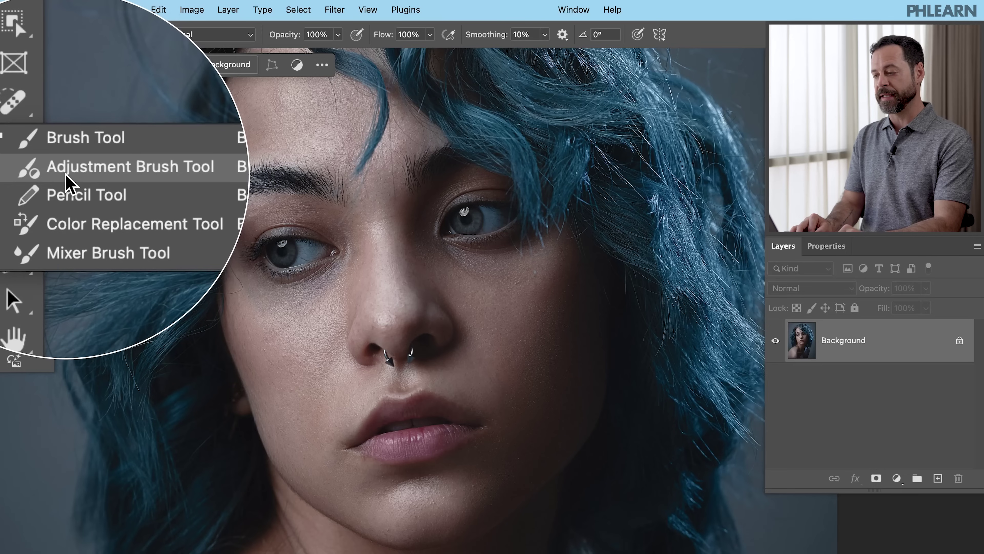
left_click(66, 174)
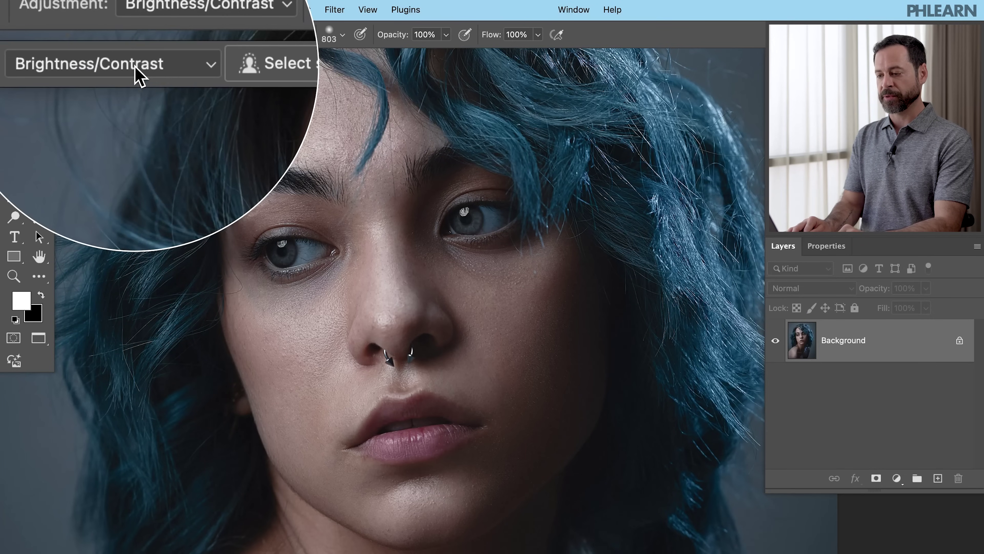
left_click(138, 75)
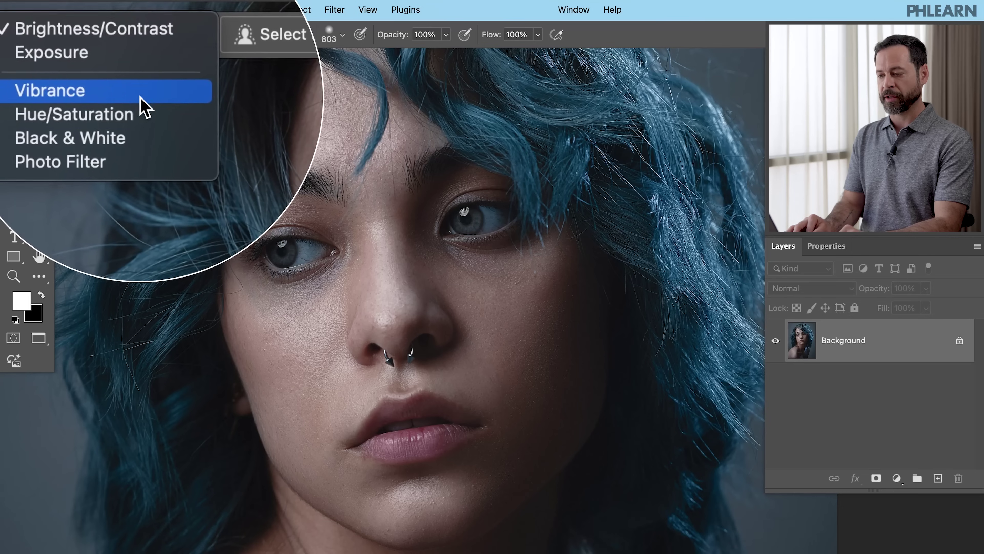
left_click(141, 105)
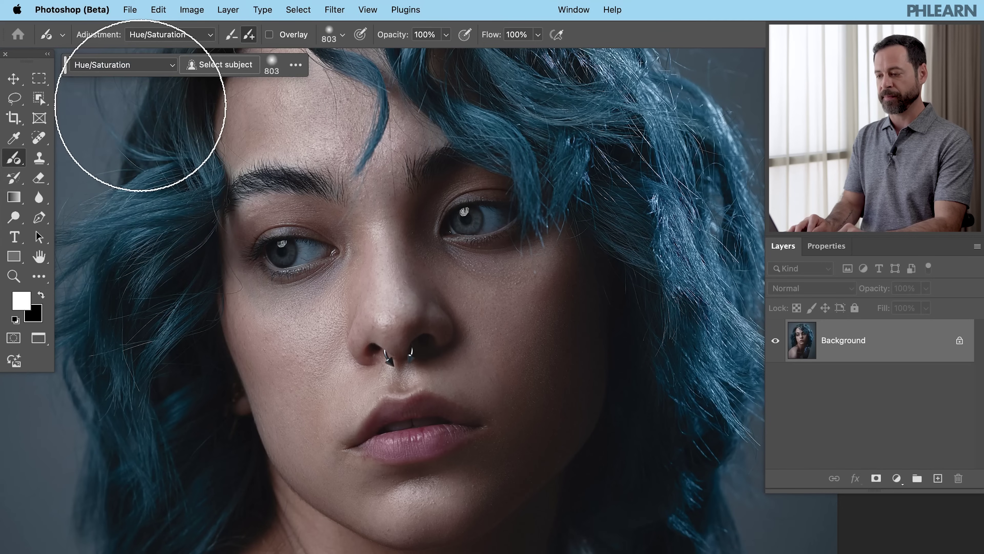
Apply the Hue/Saturation adjustment to the automatically selected subject and check the resulting layer mask
left_click(222, 66)
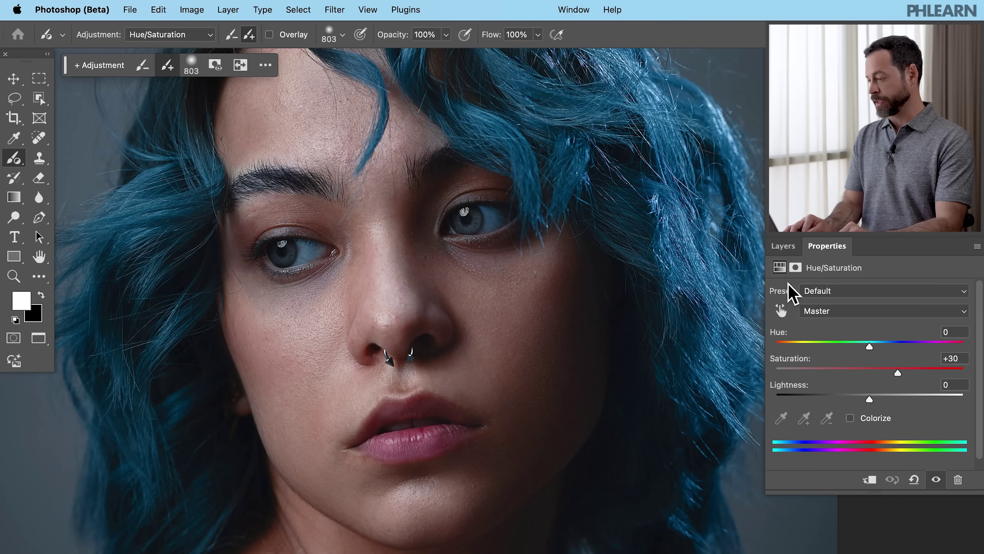
left_click(783, 246)
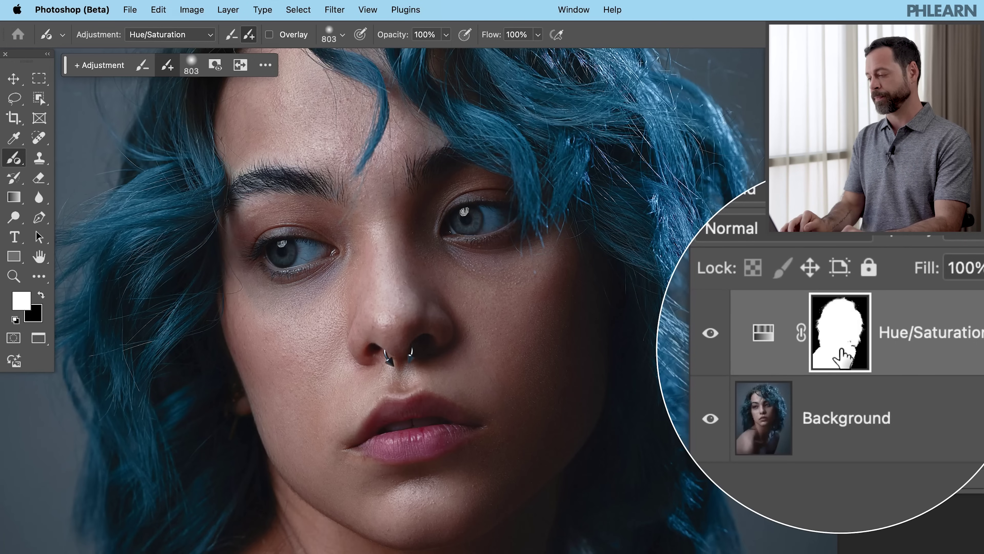
left_click(827, 245)
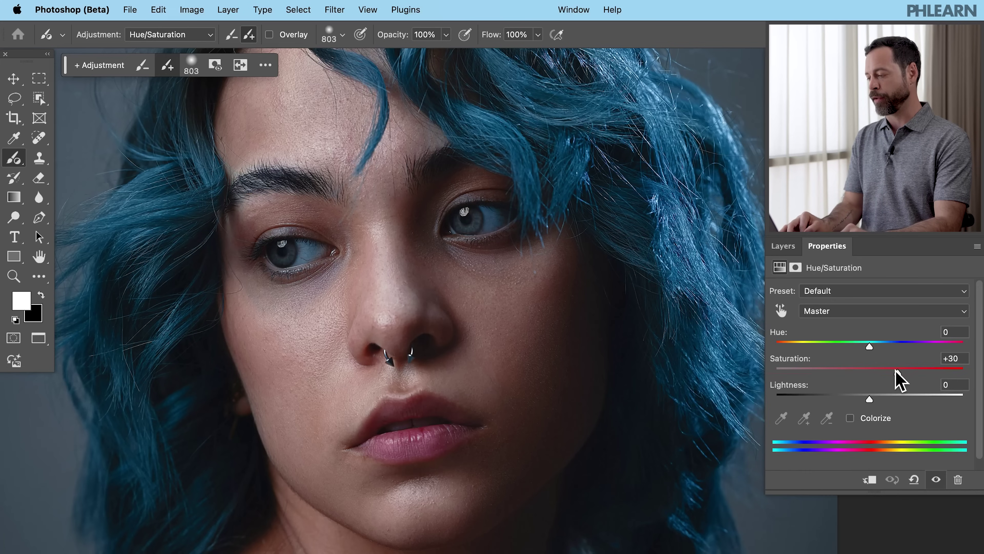
Reset the Hue/Saturation layer's saturation to 0 and shift the hue of the Cyans 2 range to -42 to turn the hair green
mouse_move(896, 371)
left_mouse_down()
mouse_move(925, 378)
mouse_move(894, 378)
mouse_move(920, 367)
mouse_move(858, 373)
mouse_move(910, 373)
mouse_move(860, 374)
mouse_move(888, 368)
left_mouse_up()
left_click_drag(902, 372, 889, 373)
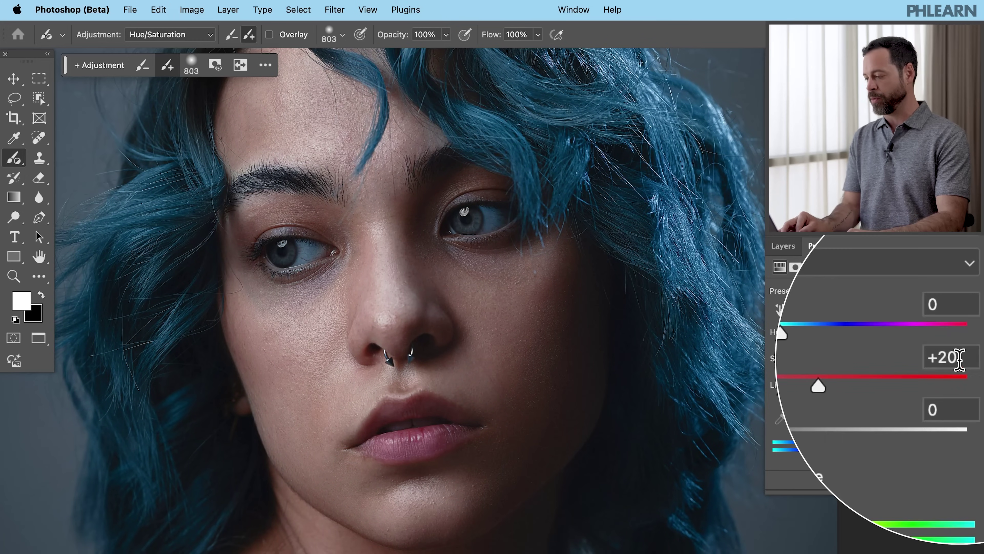
left_click_drag(960, 358, 940, 358)
type("0")
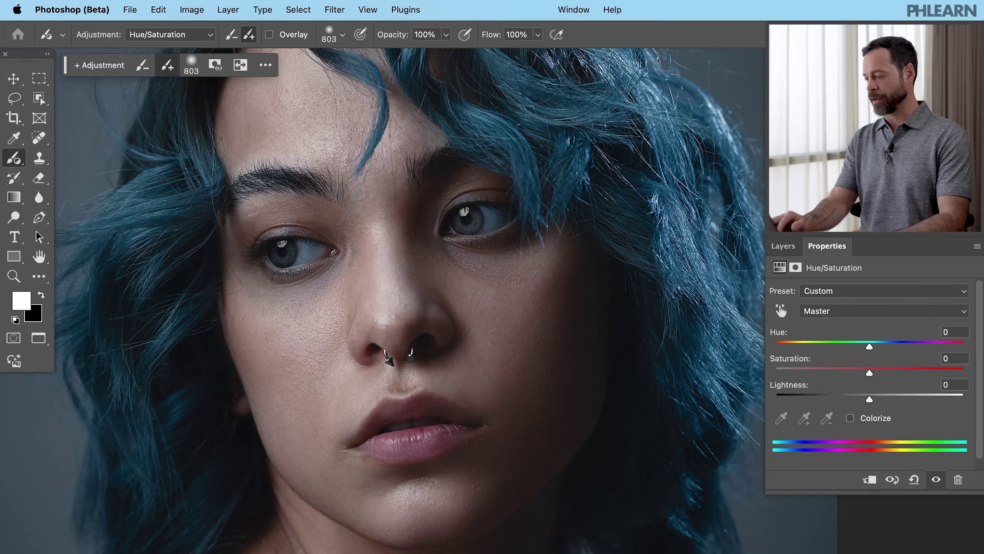
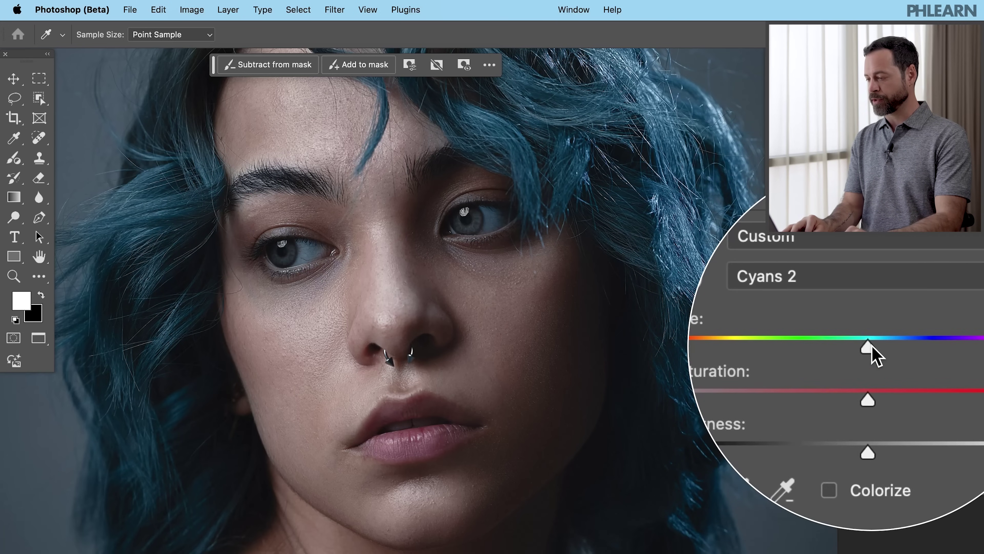
left_click_drag(876, 347, 833, 351)
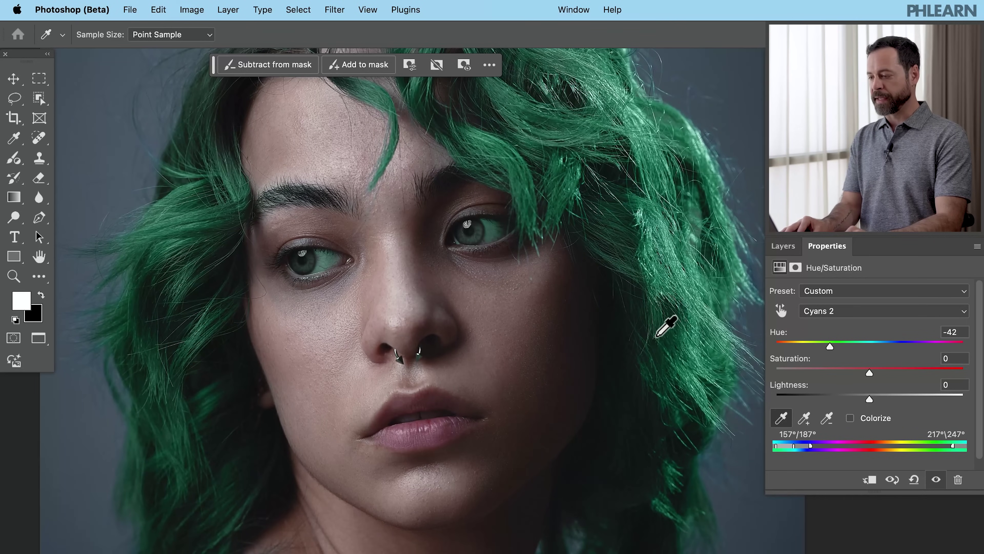
With the Adjustment Brush in subtract mode at size 500, paint both eyes out of the Hue/Saturation mask
key("v")
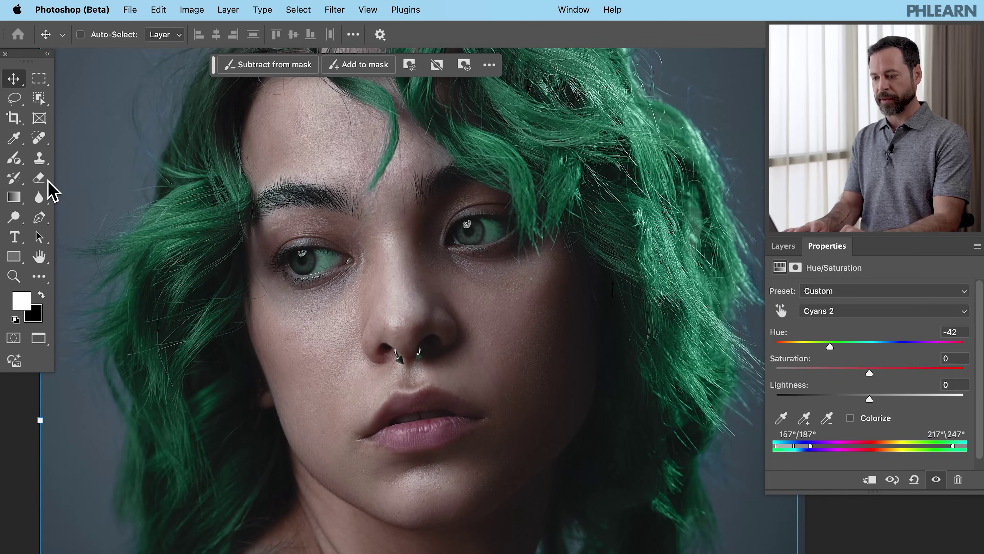
left_click(17, 159)
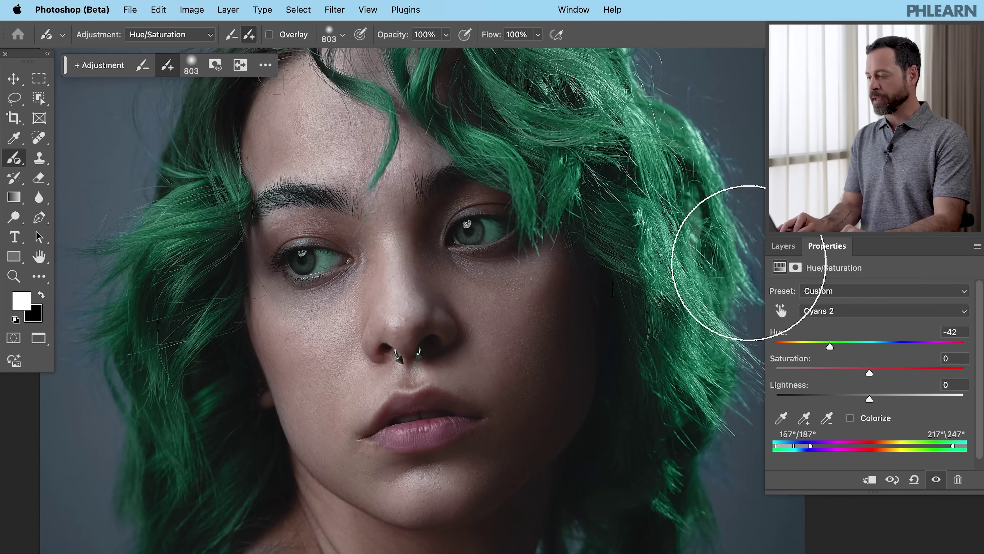
left_click(782, 246)
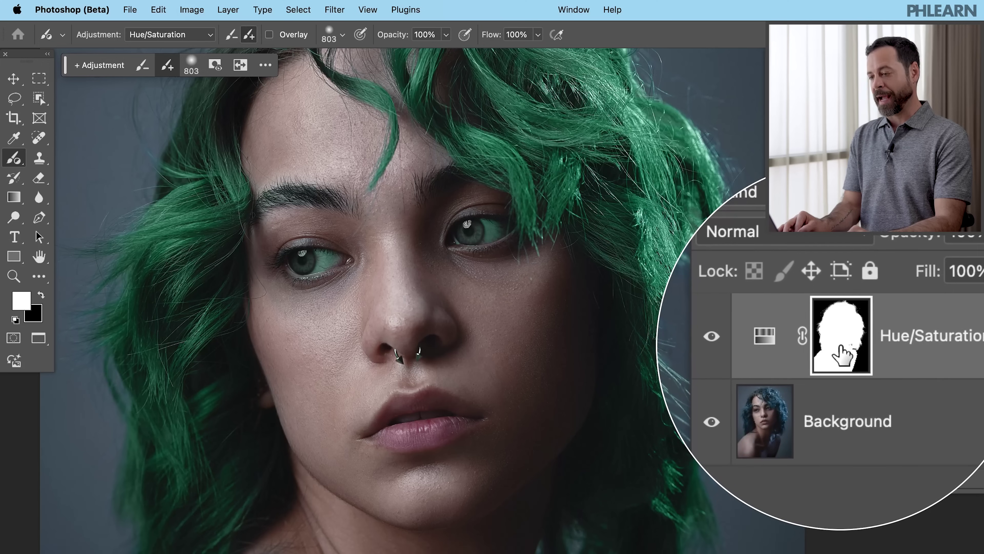
left_click(232, 39)
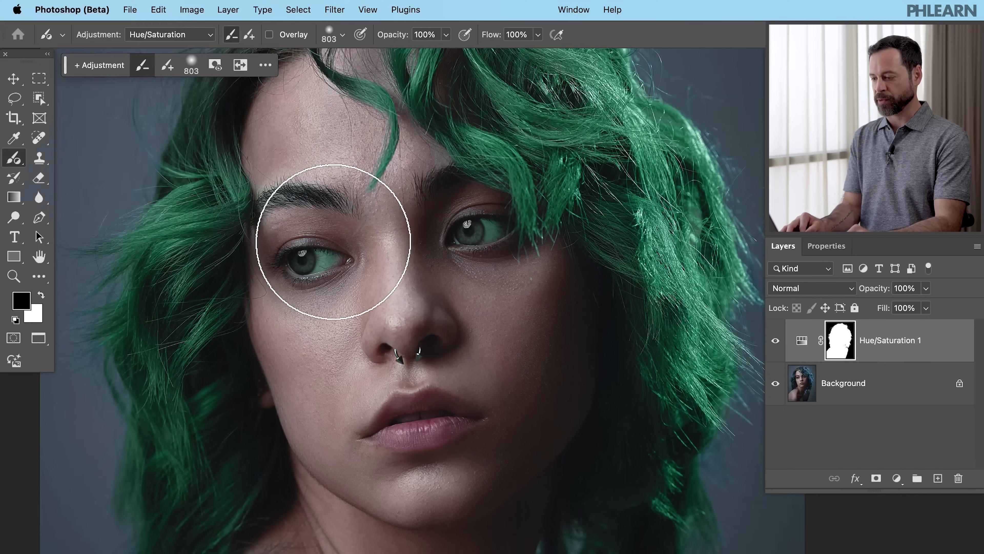
key("bracketleft")
key("bracketleft")
key("bracketleft")
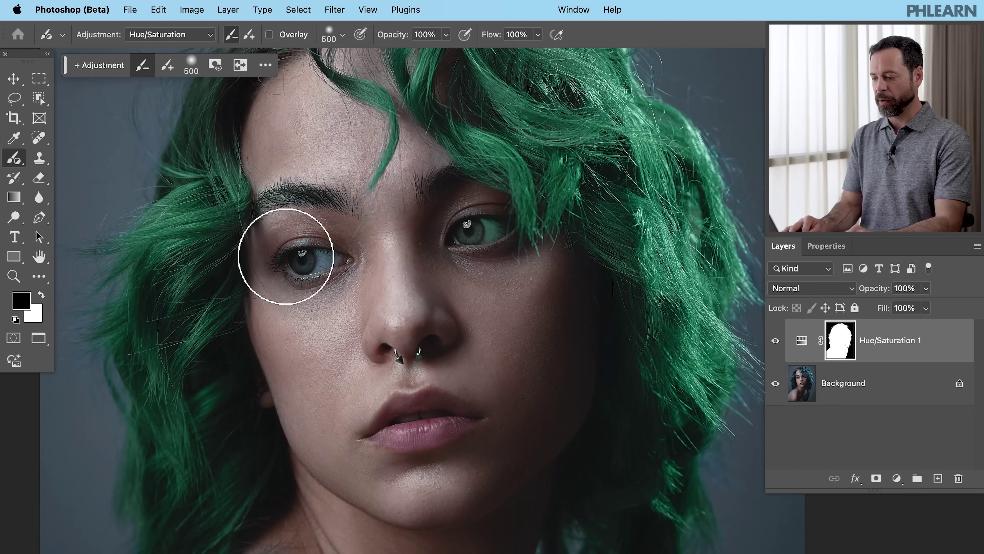
mouse_move(463, 246)
left_mouse_down()
mouse_move(486, 246)
mouse_move(454, 228)
mouse_move(463, 286)
left_mouse_up()
Compare the portrait before and after the hair recolouring by switching the Hue/Saturation layer's visibility off and on
scroll(418, 324, "down", 5)
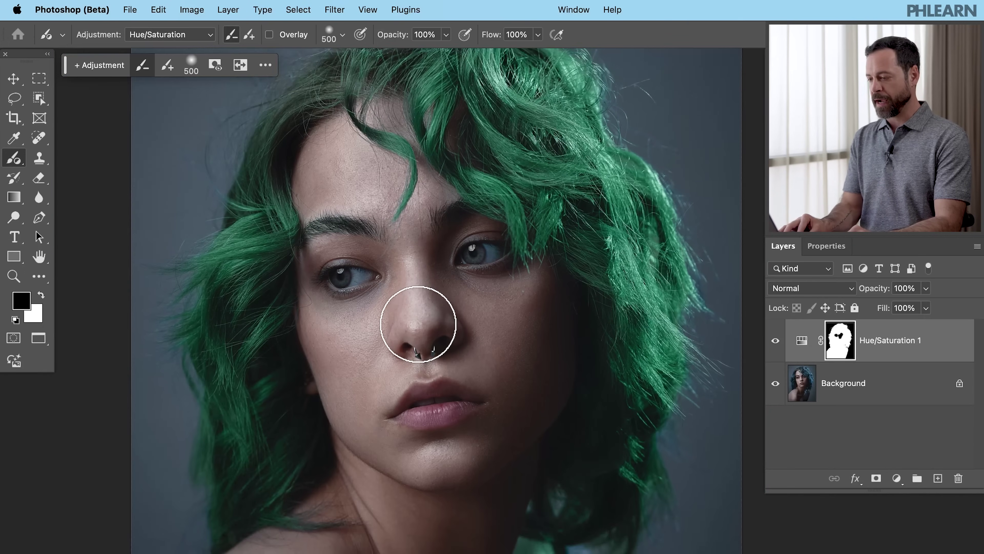
scroll(418, 323, "down", 1)
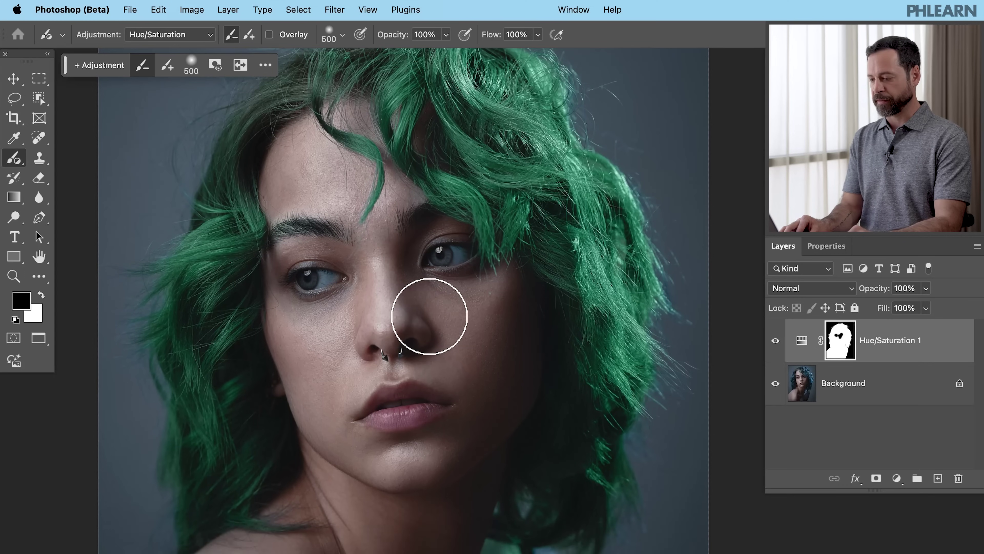
scroll(434, 311, "up", 4)
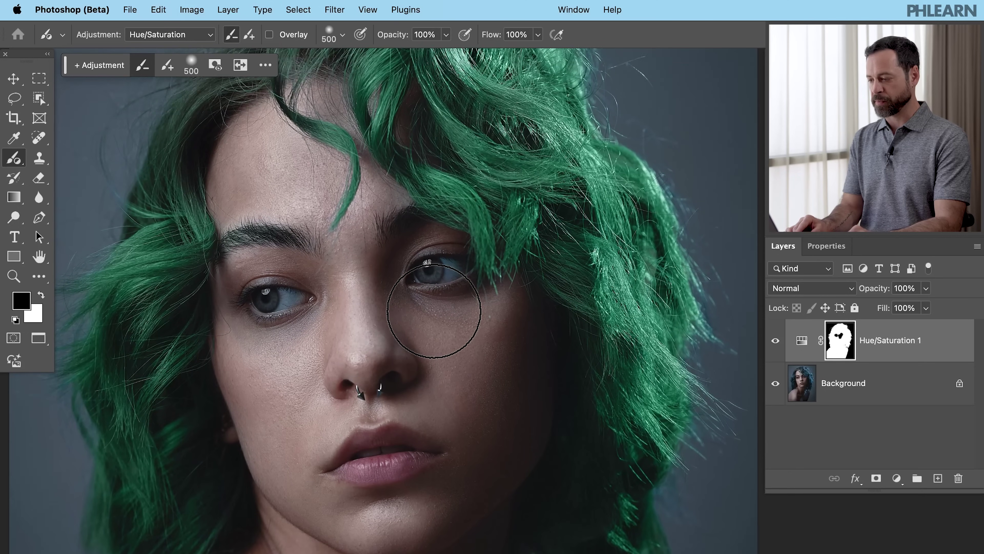
left_click(776, 340)
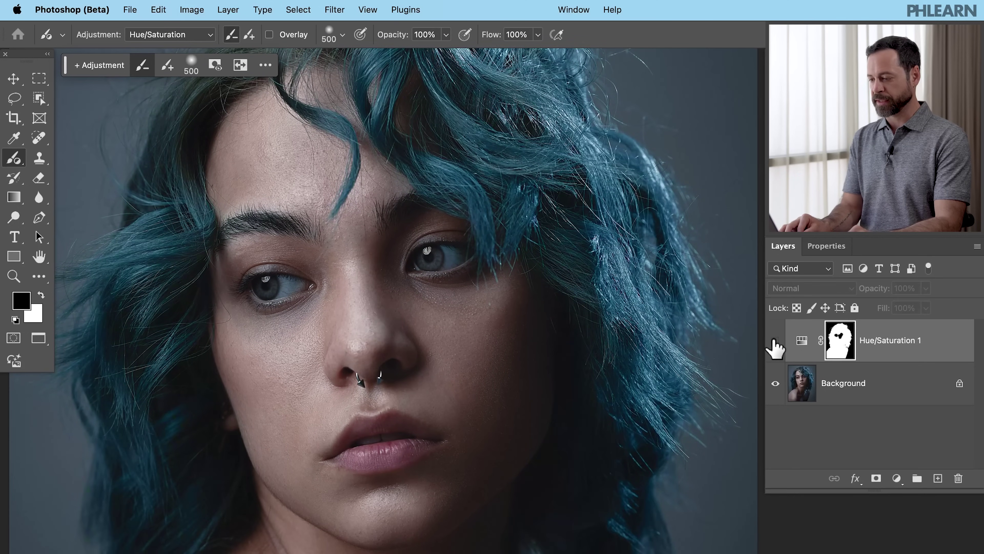
left_click(776, 341)
left_click(775, 340)
left_click(775, 340)
left_click(776, 340)
left_click(775, 340)
left_click(775, 340)
left_click(775, 341)
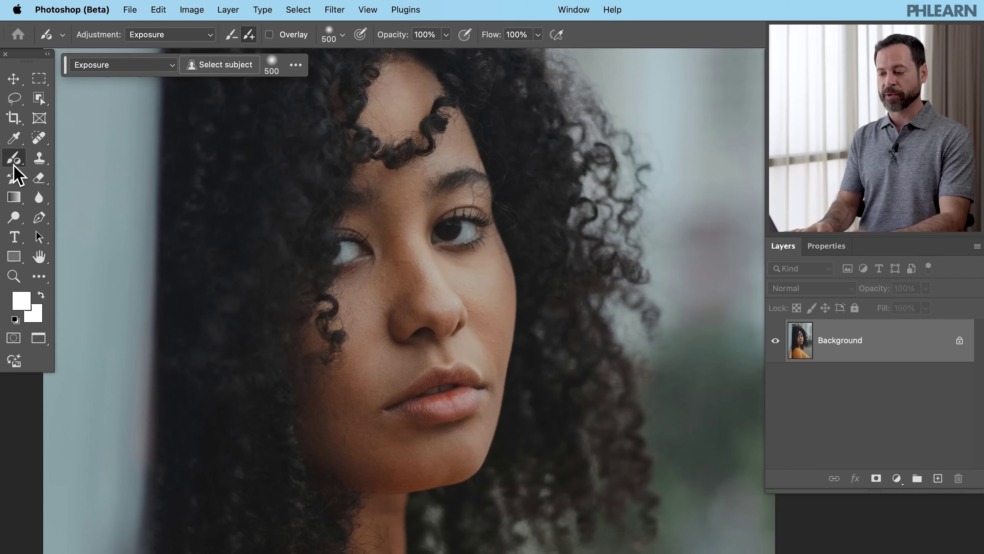
On the curly-haired portrait, choose the Adjustment Brush with the Exposure adjustment and apply it to the automatically selected subject
right_click(13, 165)
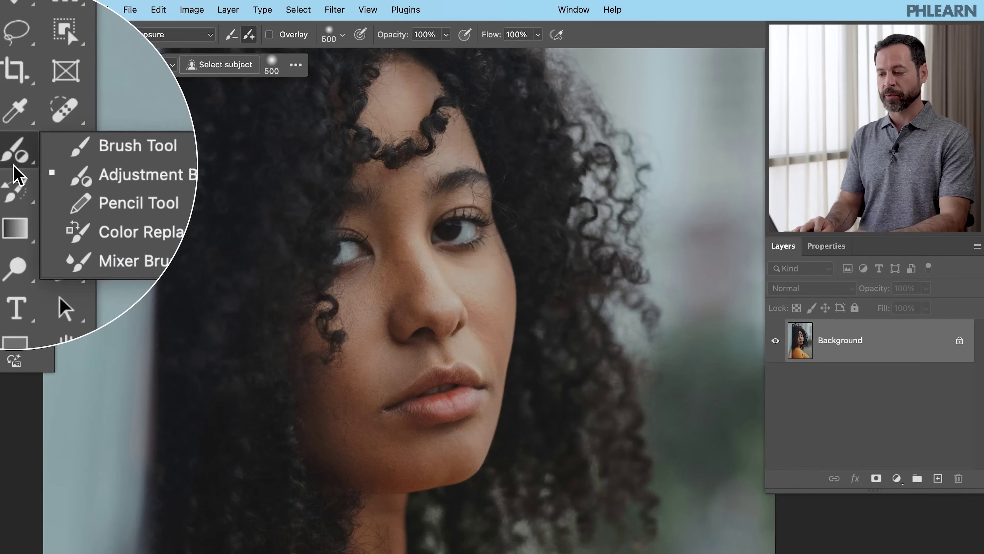
left_click(67, 173)
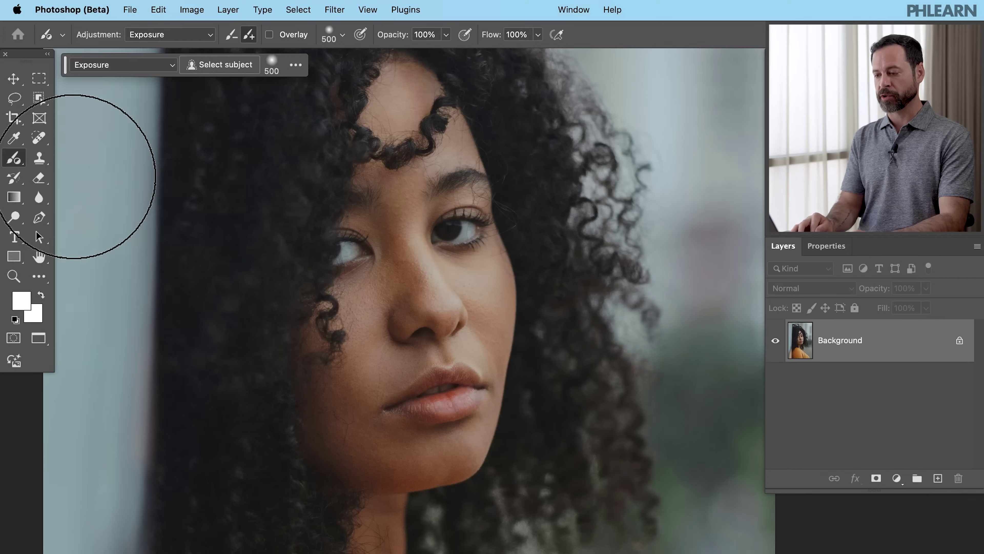
left_click(130, 66)
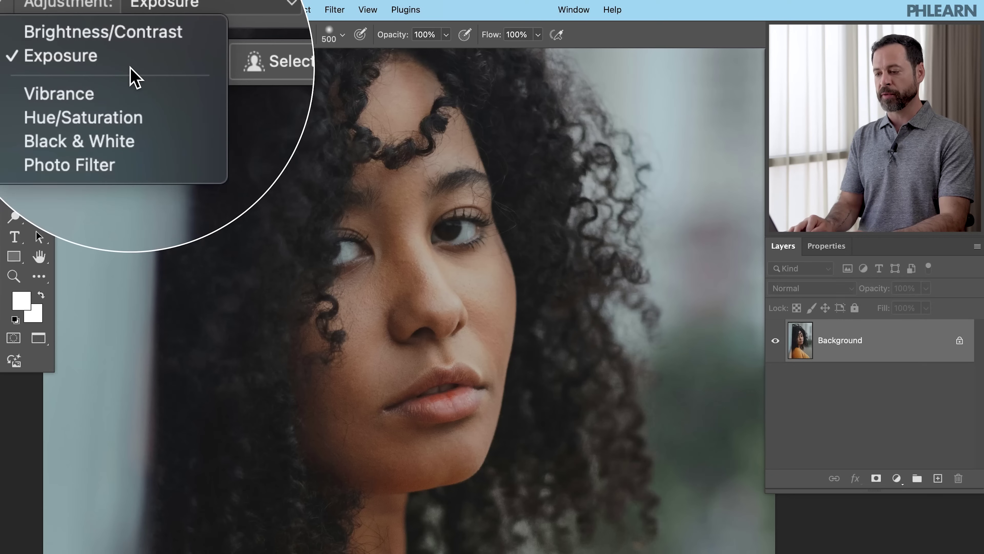
left_click(131, 65)
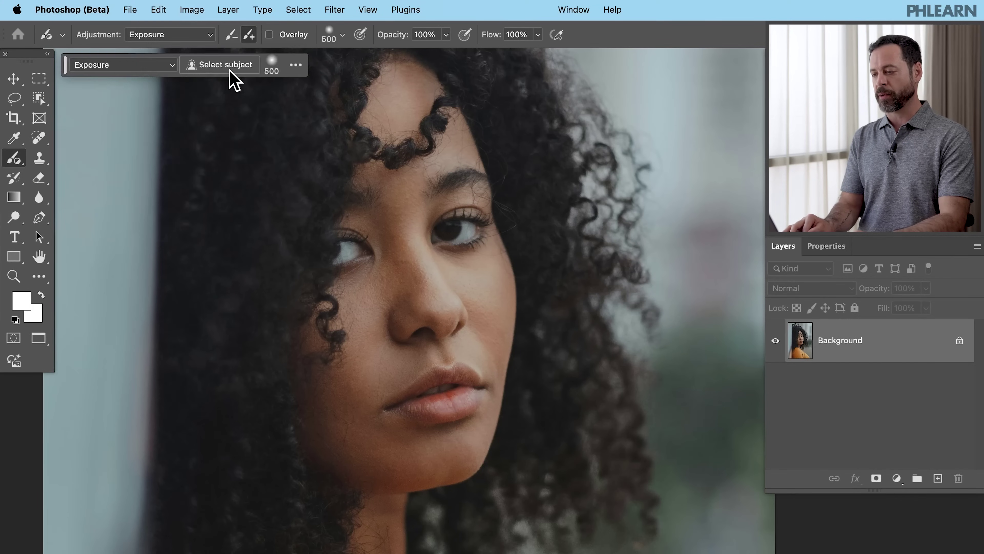
left_click(236, 73)
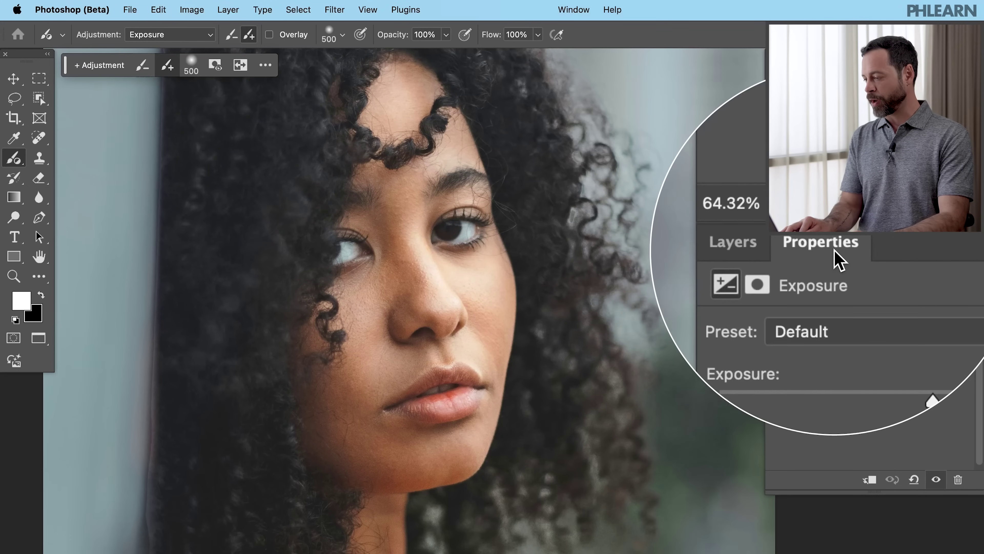
Set the layer's exposure to +0.51 and compare the brightened subject by toggling the layer's visibility
left_click_drag(882, 327, 878, 326)
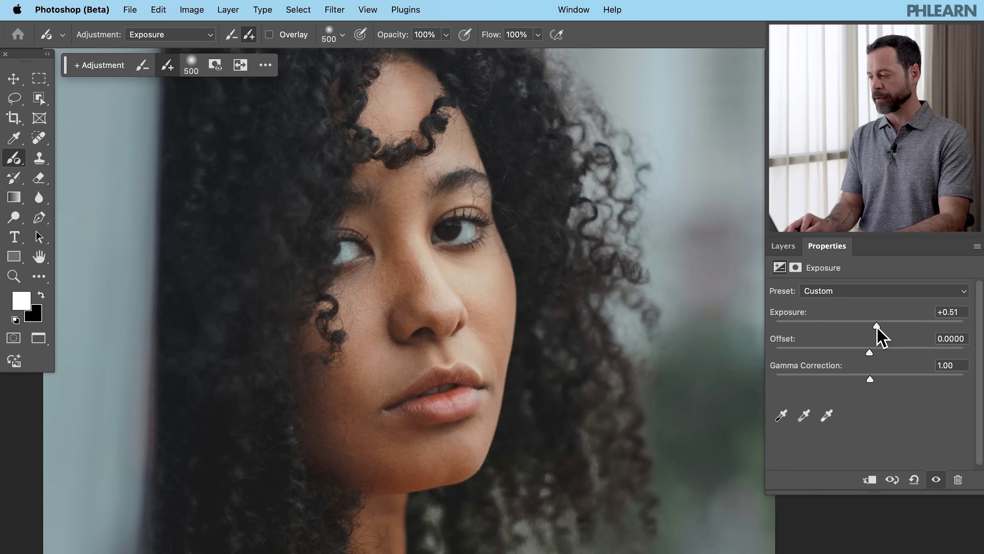
left_click(782, 247)
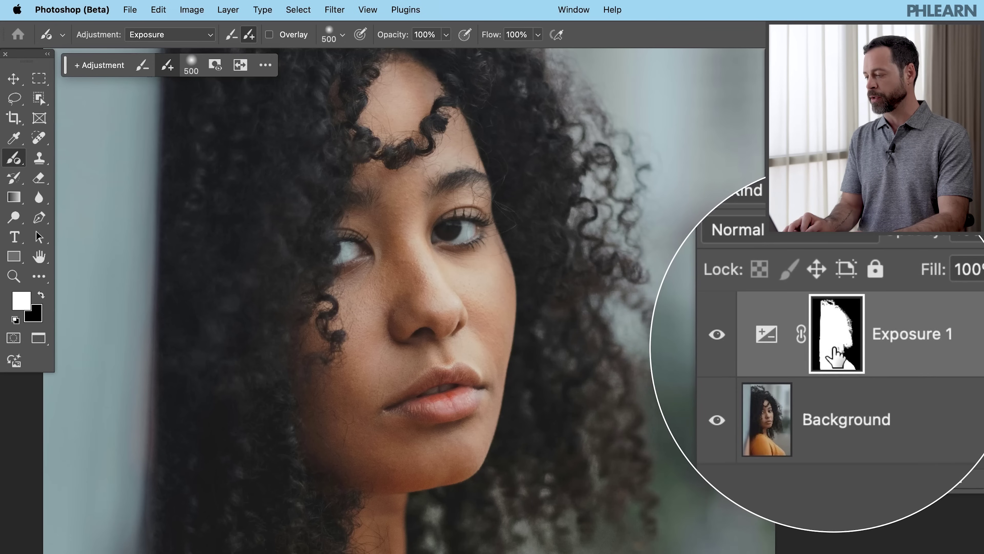
left_click(775, 341)
left_click(775, 342)
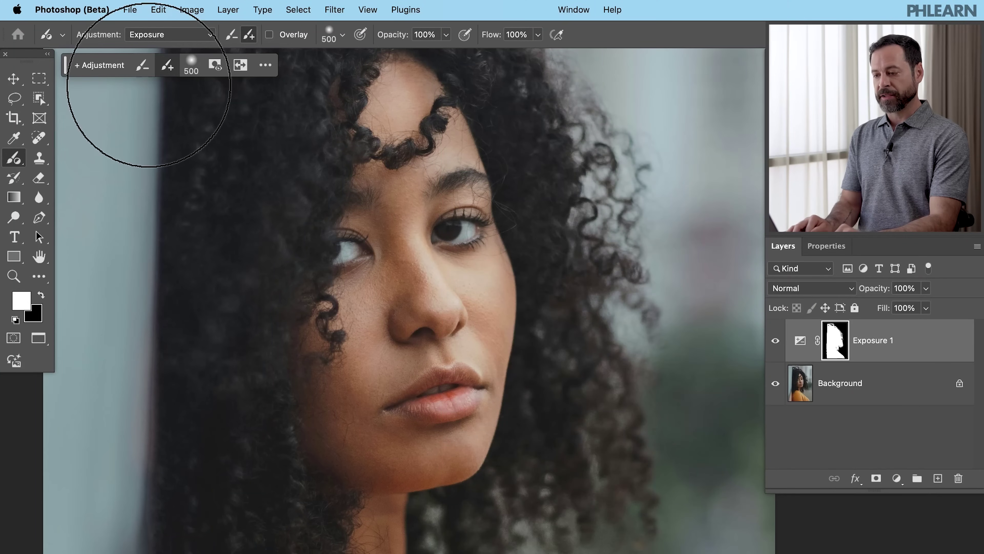
Try a second Exposure adjustment painted across the face and adjacent background, and delete that new layer
left_click(95, 73)
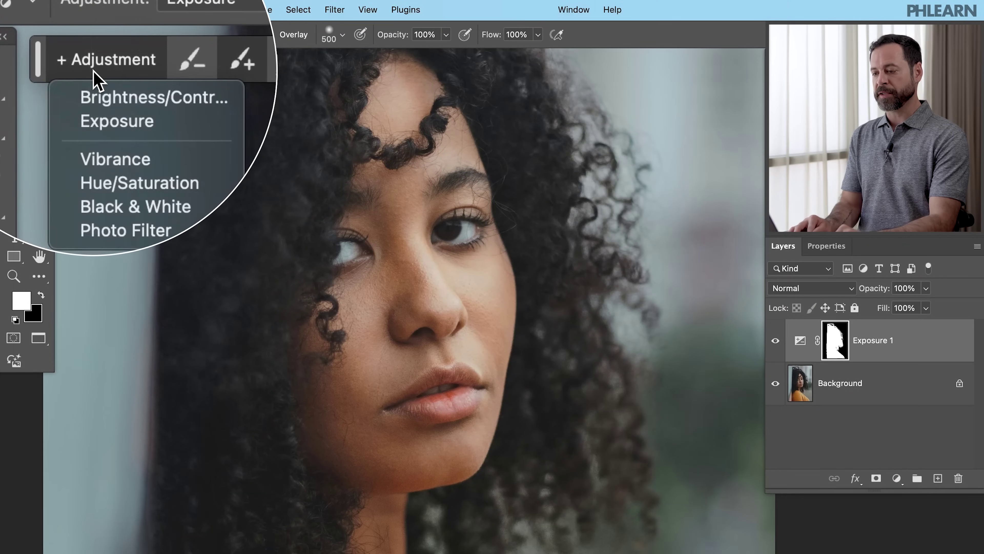
left_click(119, 103)
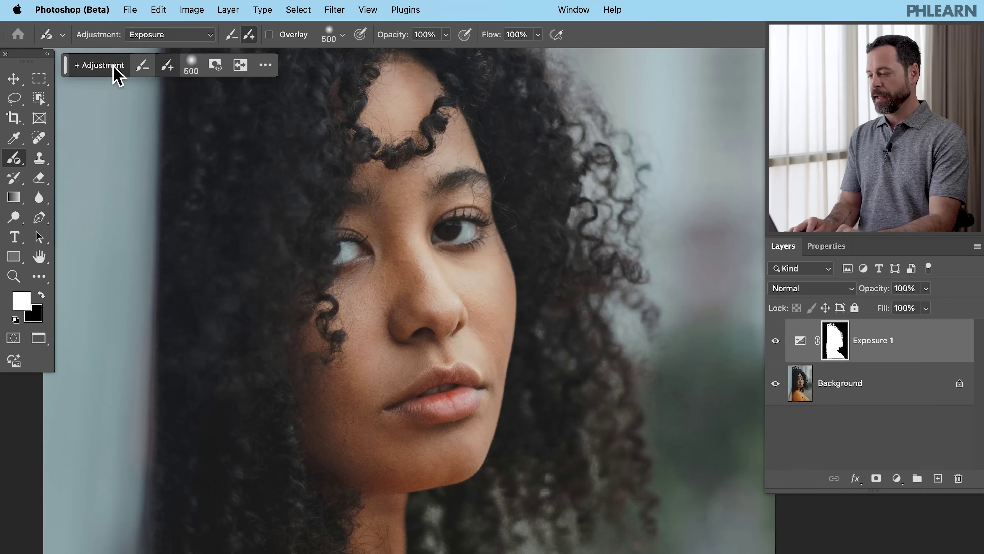
mouse_move(439, 244)
left_mouse_down()
mouse_move(595, 239)
mouse_move(625, 250)
mouse_move(559, 353)
mouse_move(448, 455)
mouse_move(422, 438)
mouse_move(410, 307)
mouse_move(462, 230)
mouse_move(391, 213)
left_mouse_up()
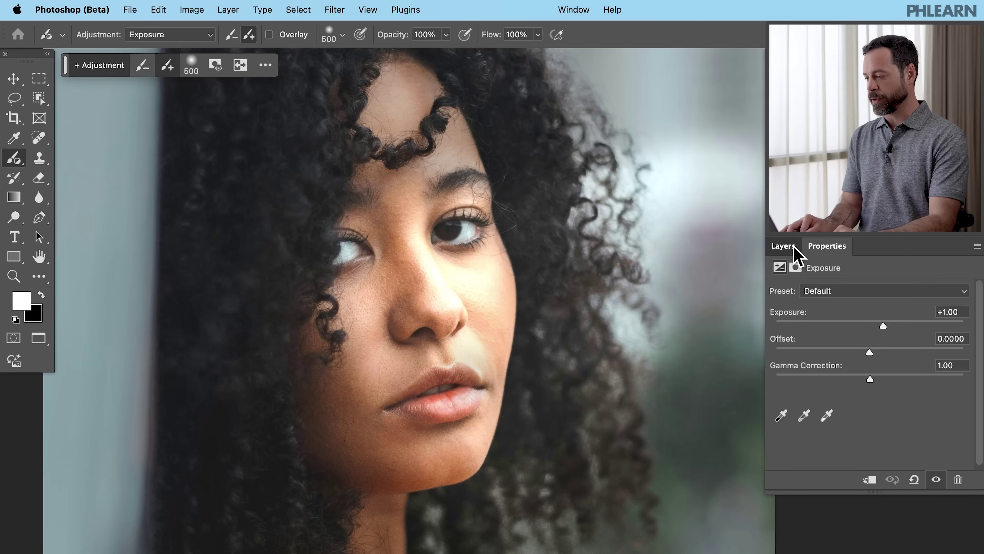
left_click(782, 246)
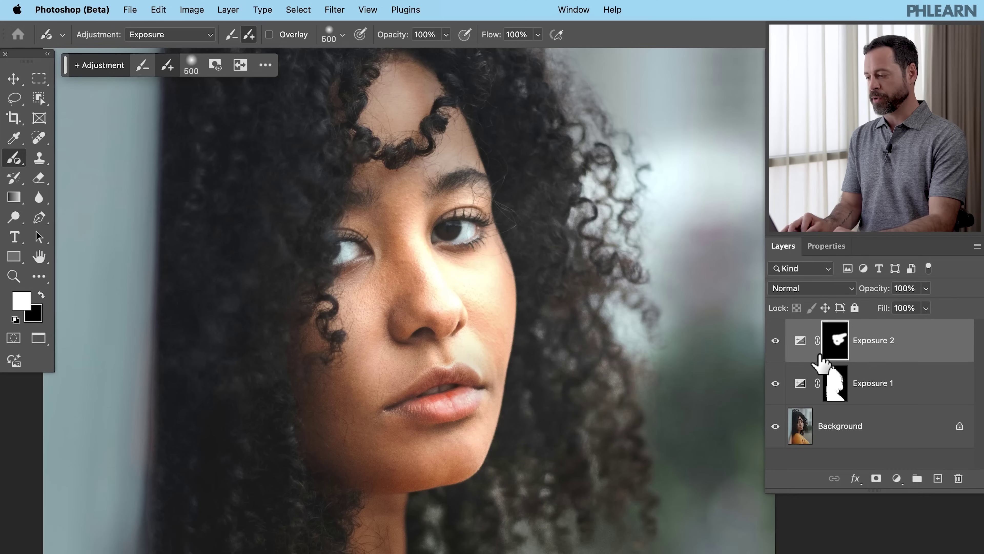
key("BackSpace")
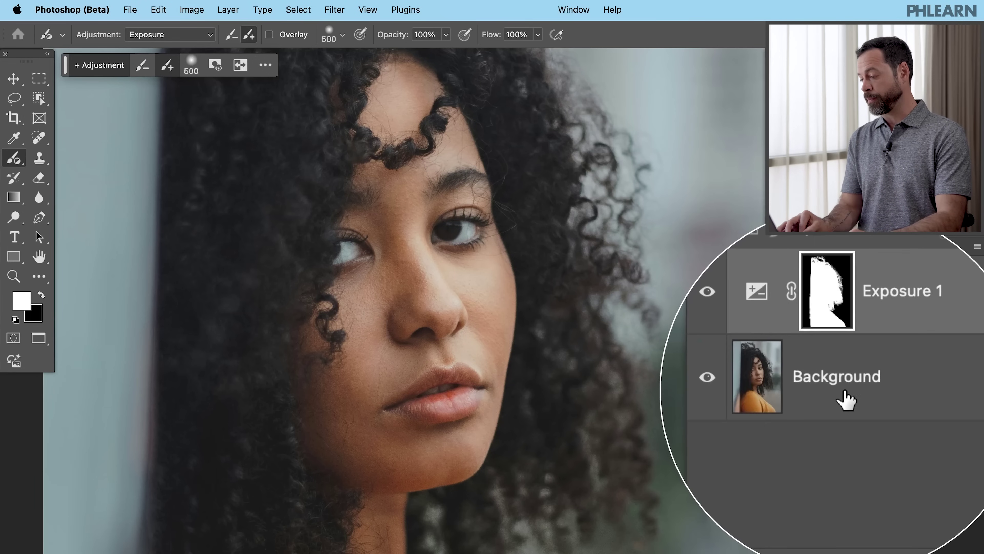
From the Background layer, apply another Exposure adjustment to the subject and invert its mask to brighten the background instead
left_click(846, 400)
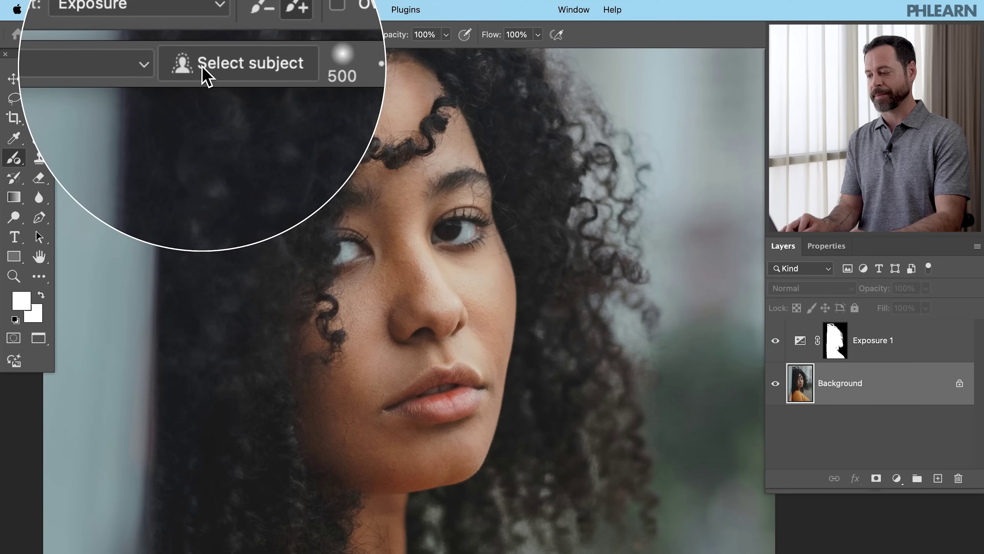
left_click(203, 70)
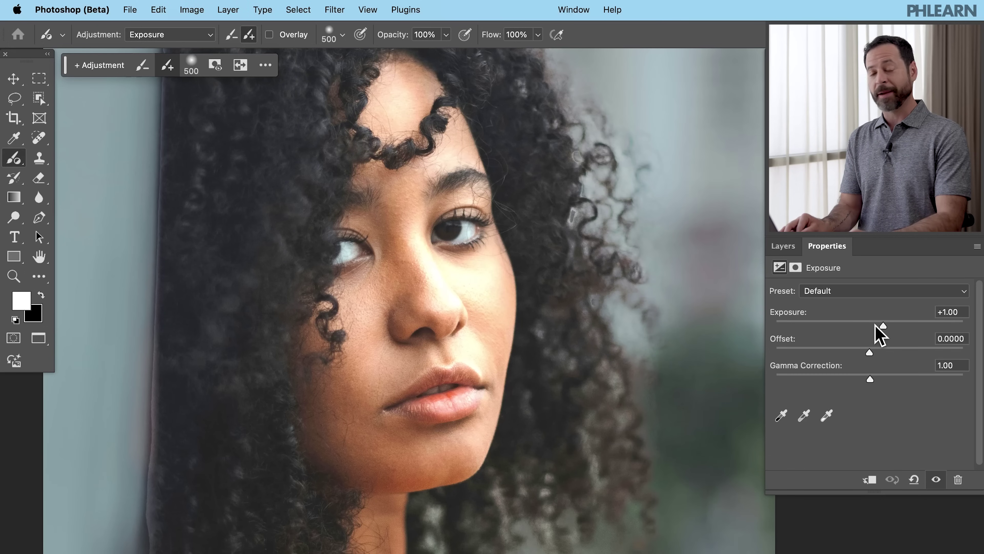
left_click(245, 72)
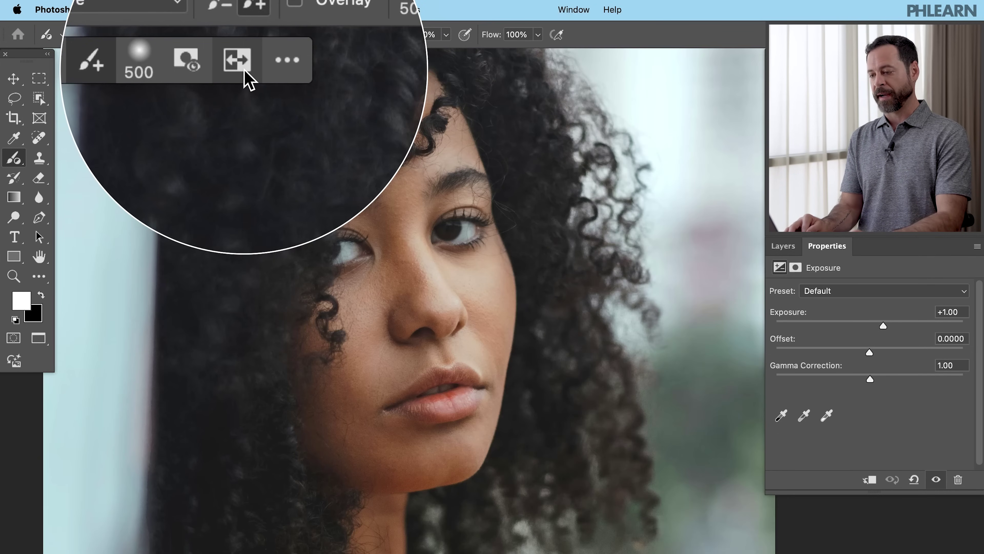
left_click(245, 72)
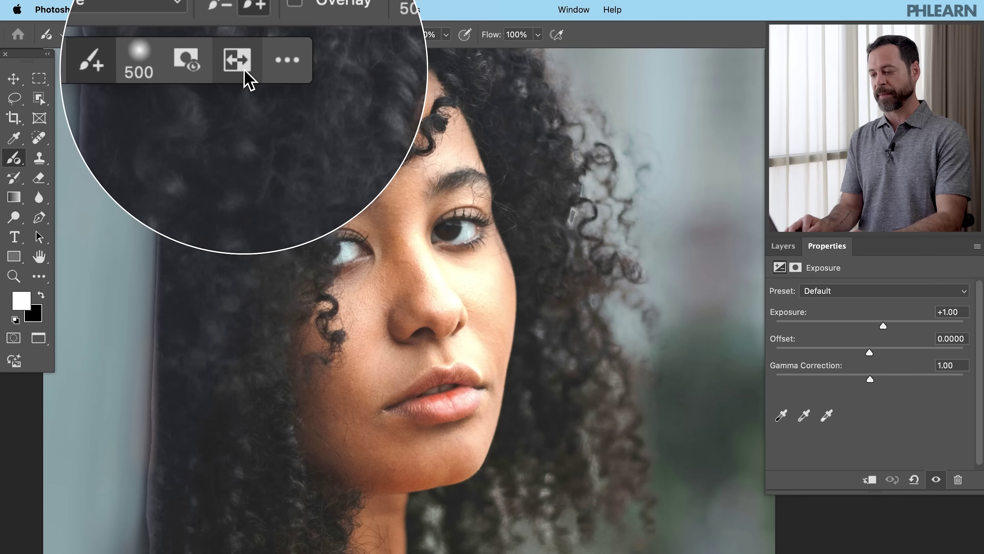
left_click(245, 72)
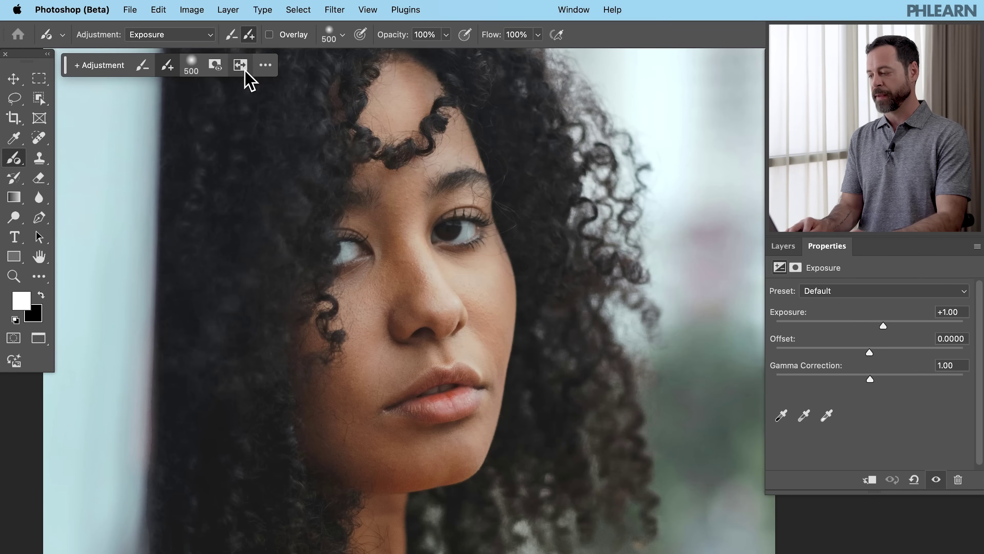
Darken the background by setting the exposure of the inverted-mask Exposure adjustment to -0.70
left_click_drag(859, 321, 865, 325)
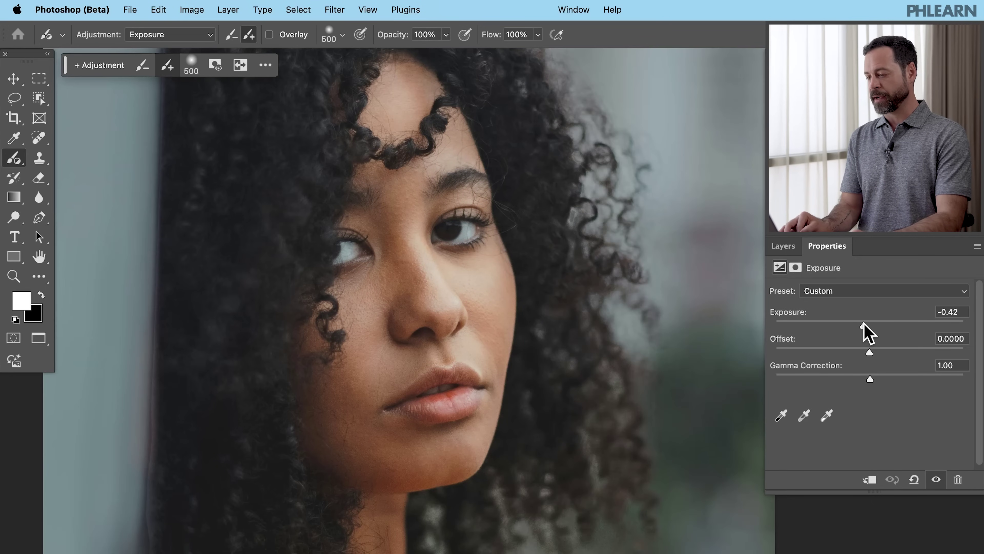
left_click_drag(861, 323, 860, 323)
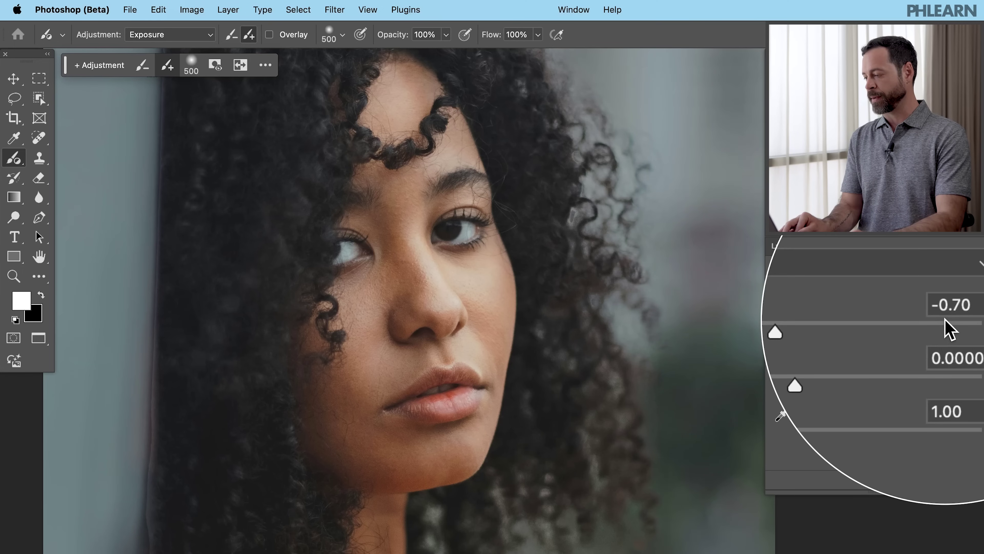
Toggle the visibility of the Exposure 1 and Exposure 2 layers to compare the separate subject and background adjustments
left_click(788, 250)
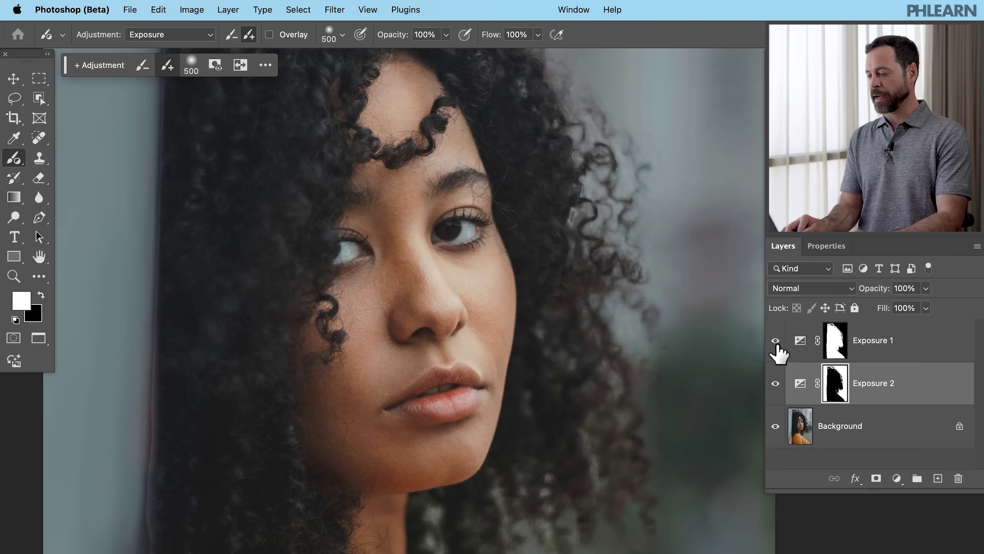
left_click(775, 383)
left_click(776, 340)
left_click(775, 340)
left_click(776, 340)
left_click(776, 340)
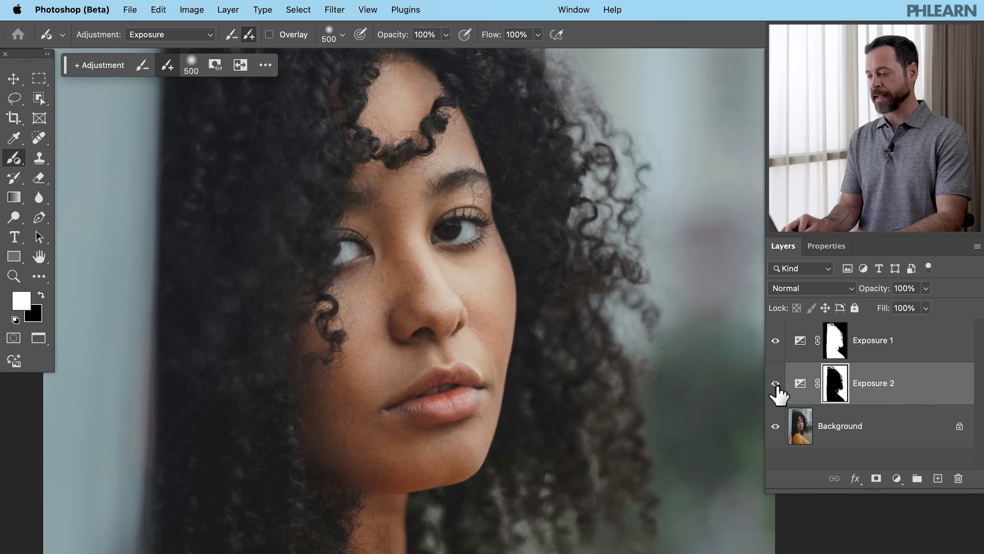
left_click(775, 383)
left_click(776, 383)
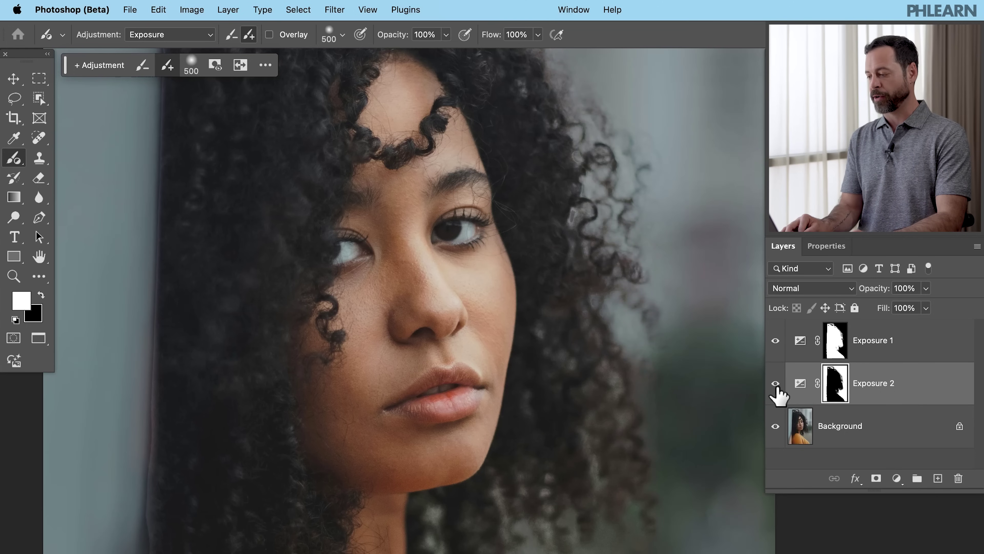
left_click(776, 351)
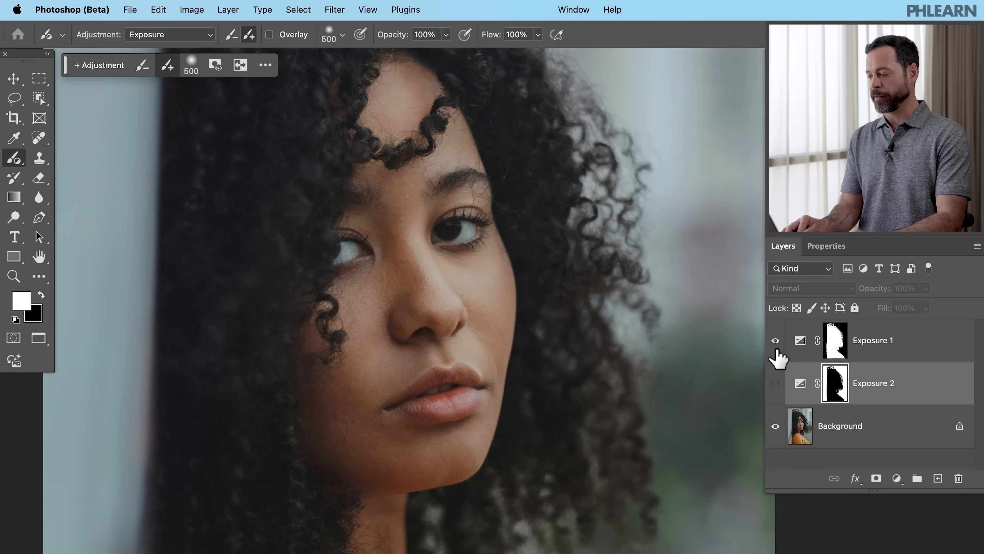
left_click(775, 383)
Hide and show both exposure layers together to compare the wider portrait before and after the adjustments
scroll(602, 265, "down", 3)
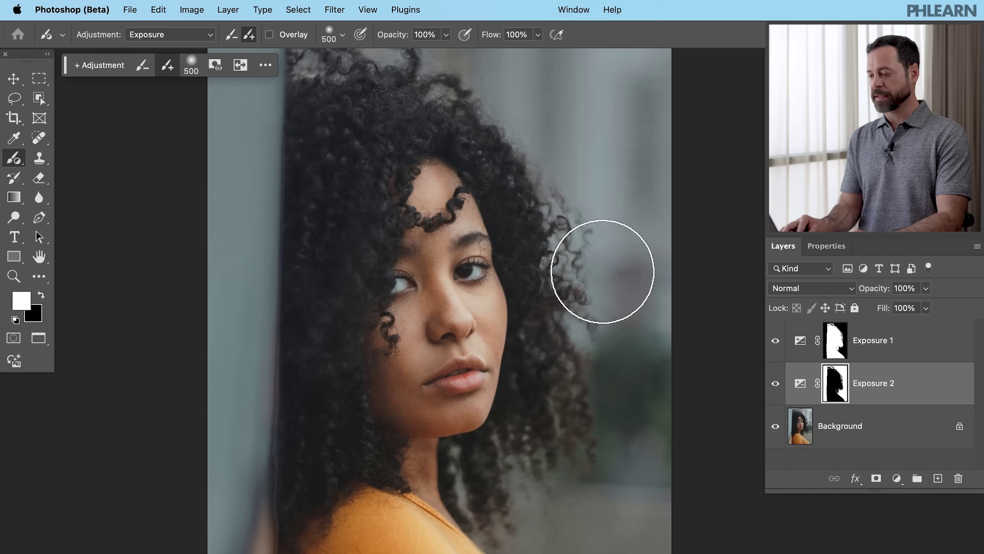
scroll(602, 271, "up", 1)
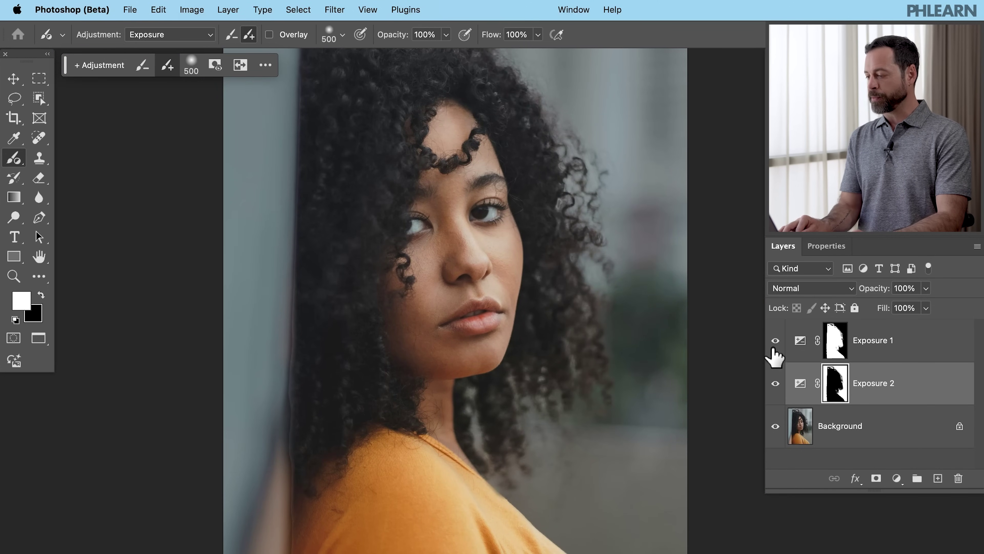
left_click(775, 383)
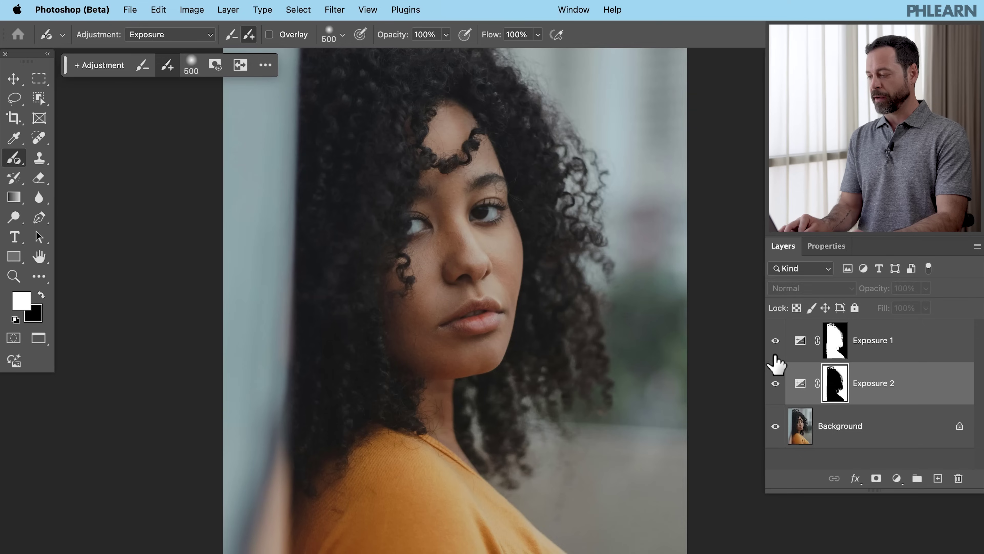
left_click(776, 363)
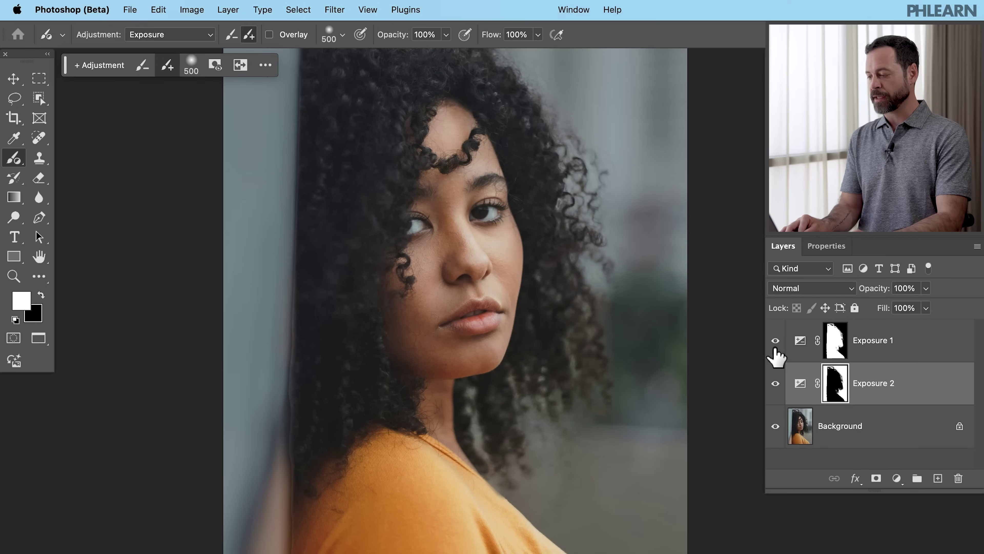
left_click(776, 383)
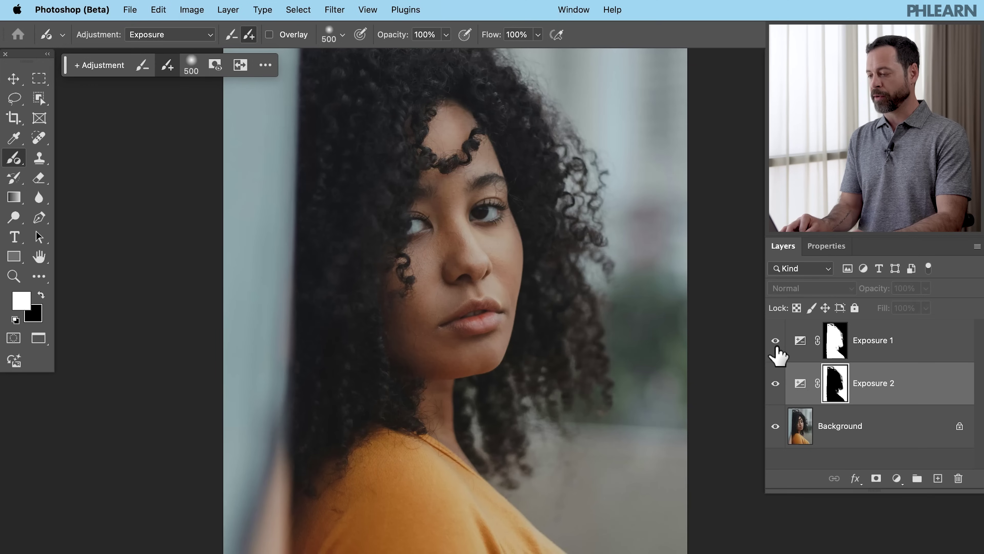
left_click(776, 353)
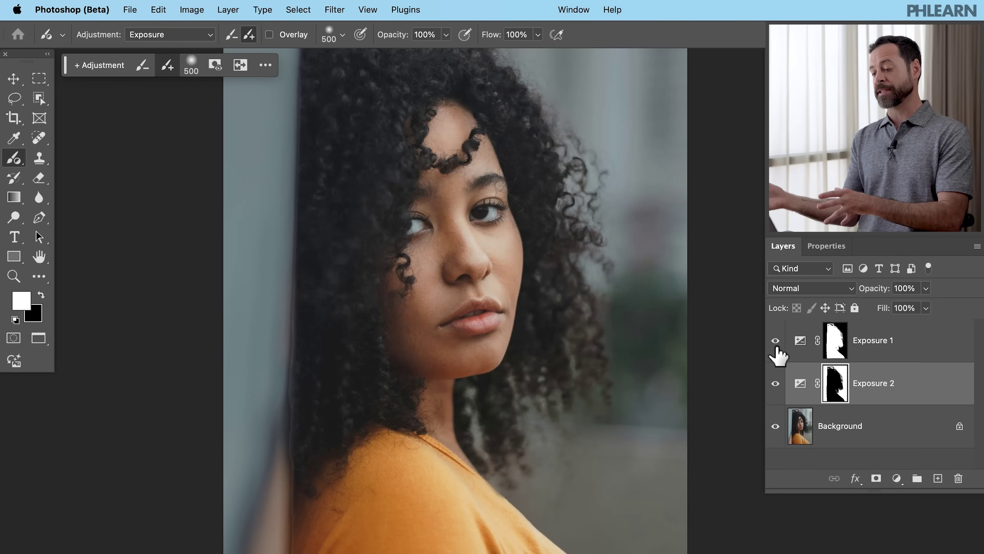